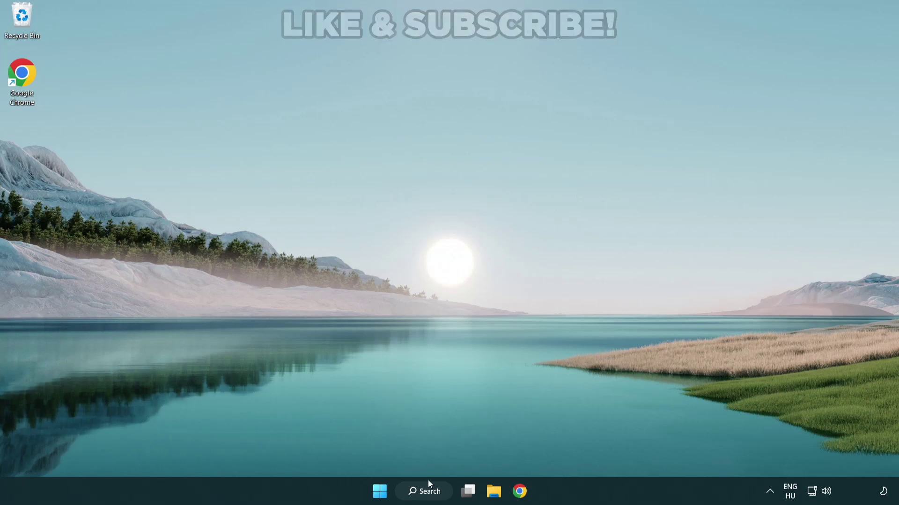
- Search Windows for 'device manager' and launch Device Manager from the best match
left_click(427, 493)
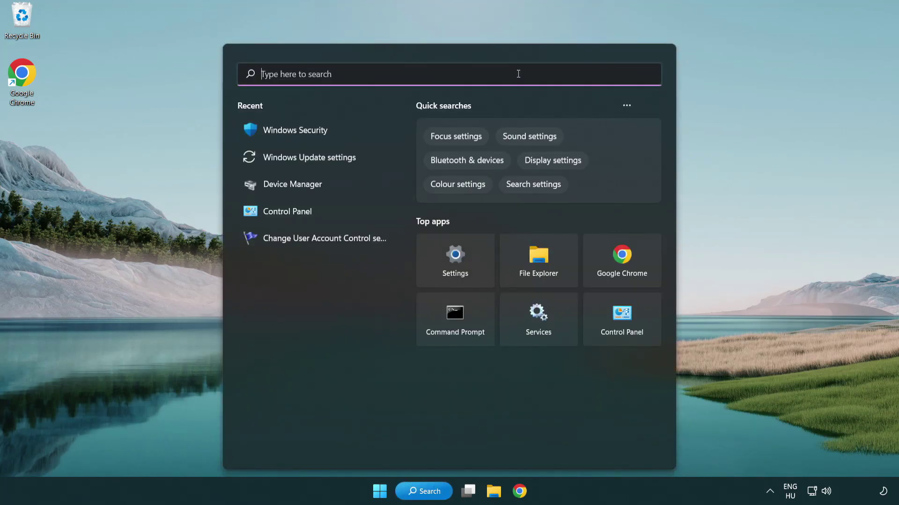
type("device m")
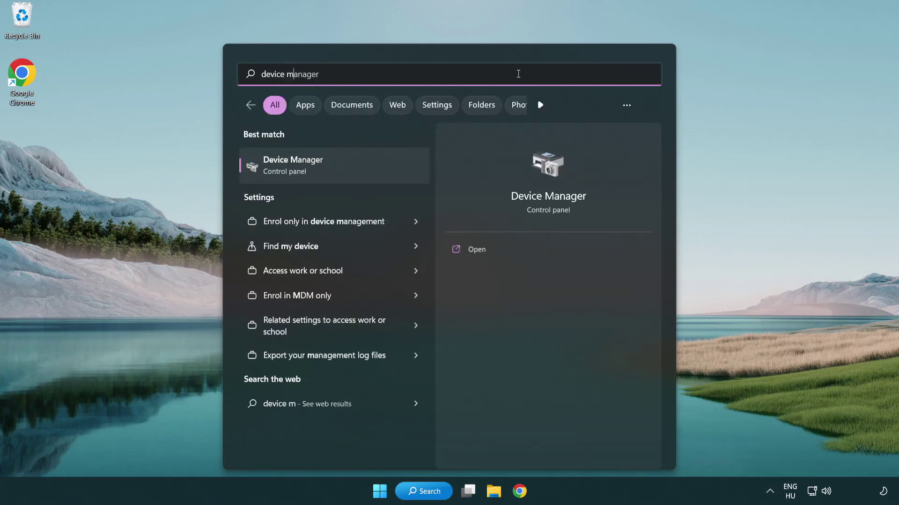
type("anager")
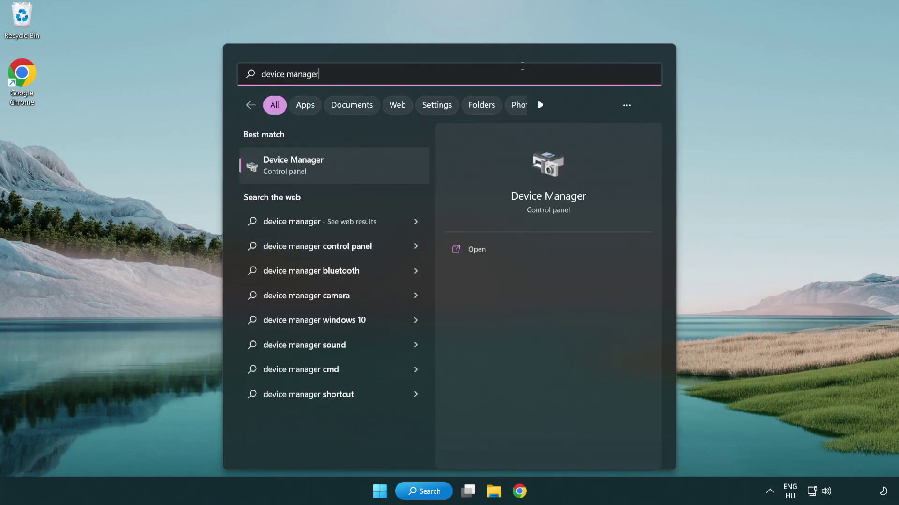
left_click(358, 173)
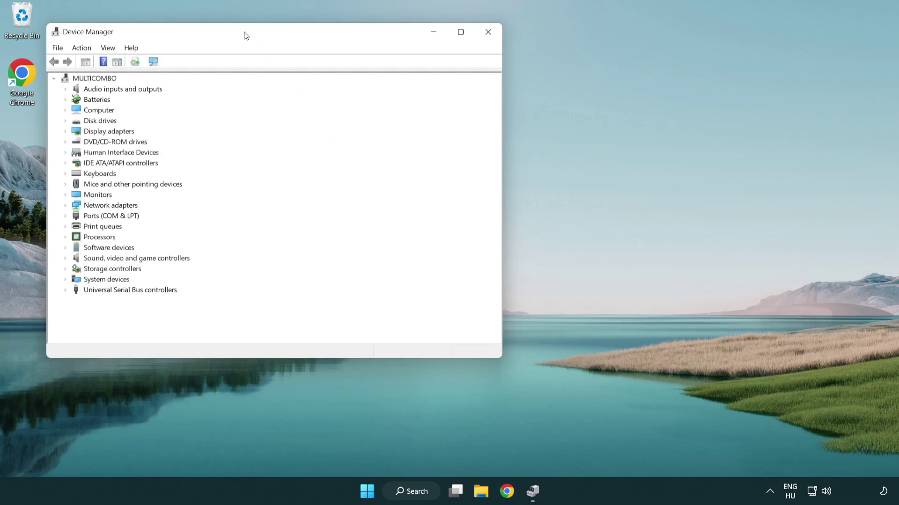
- Expand Display adapters and start the Update driver wizard for the VMware SVGA 3D adapter
left_click_drag(244, 34, 394, 87)
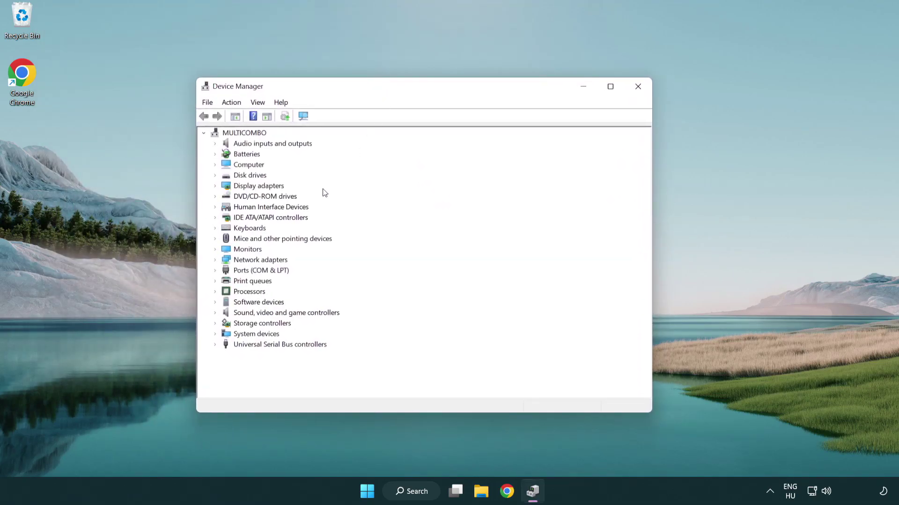
left_click(250, 189)
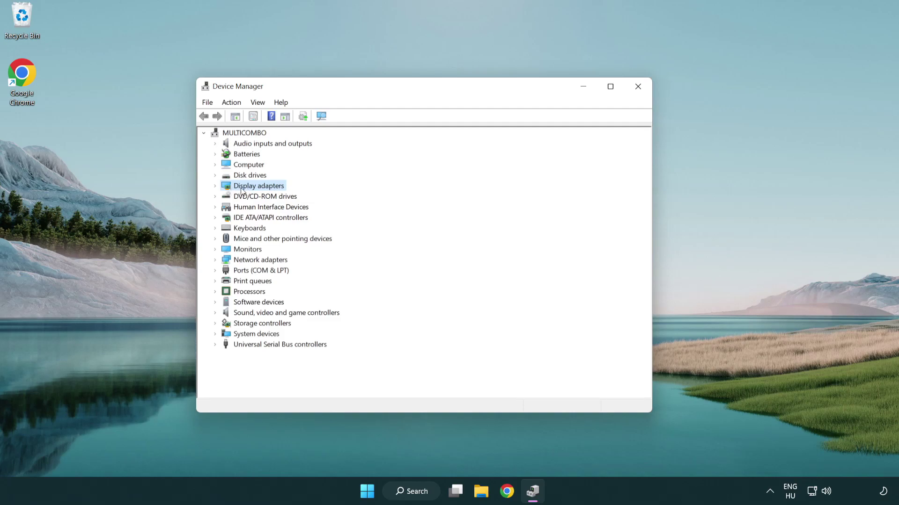
left_click(215, 187)
left_click(253, 199)
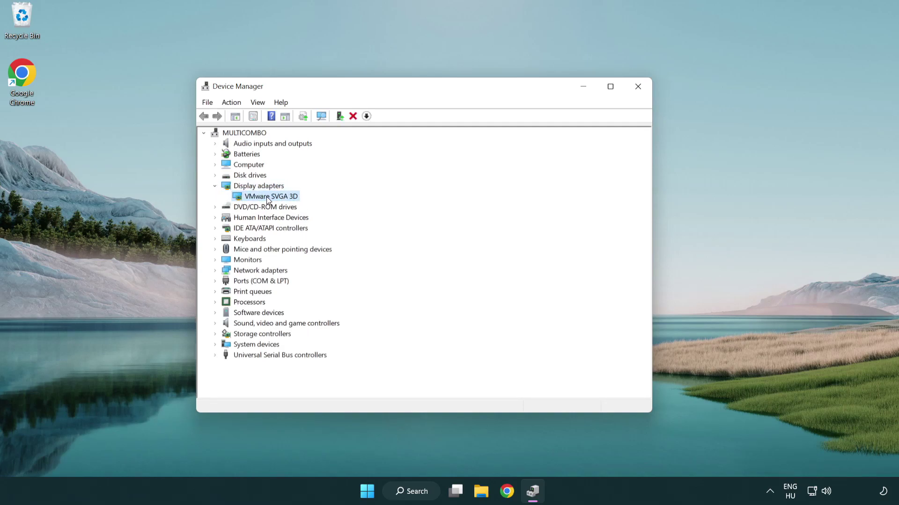
right_click(265, 197)
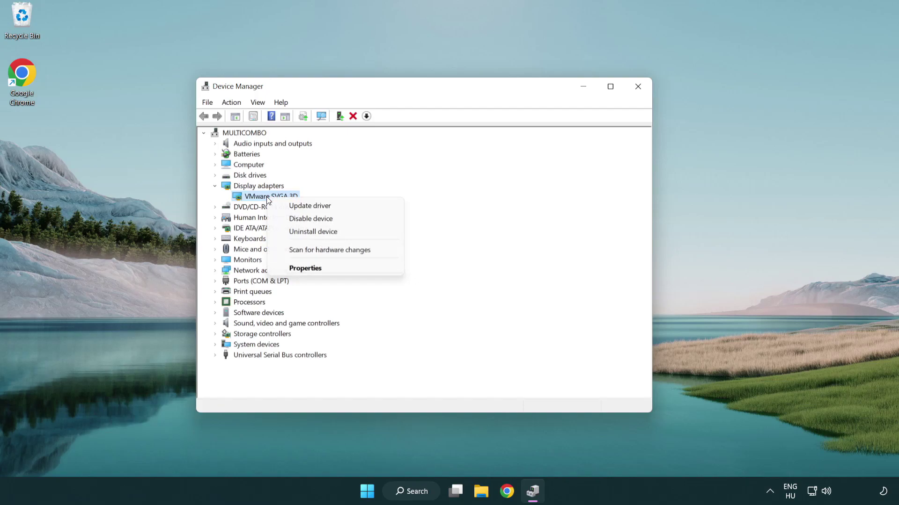
left_click(354, 206)
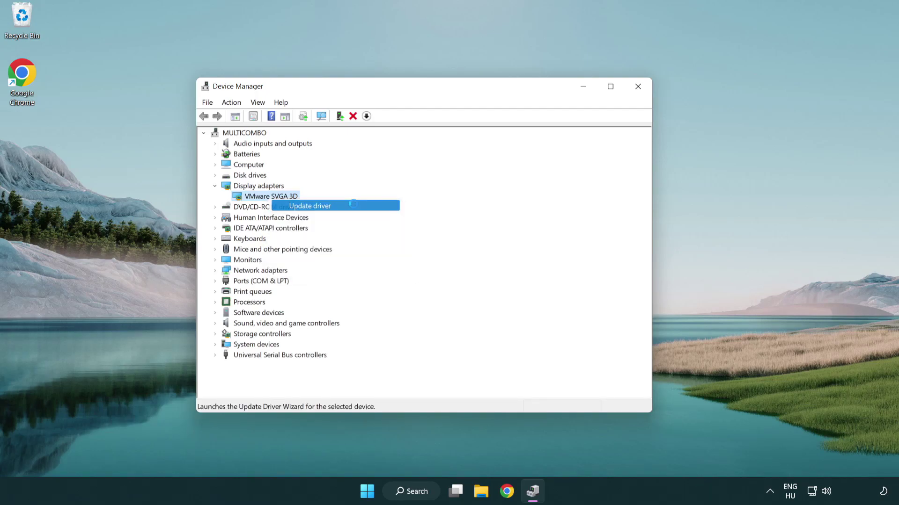
left_click_drag(371, 140, 388, 133)
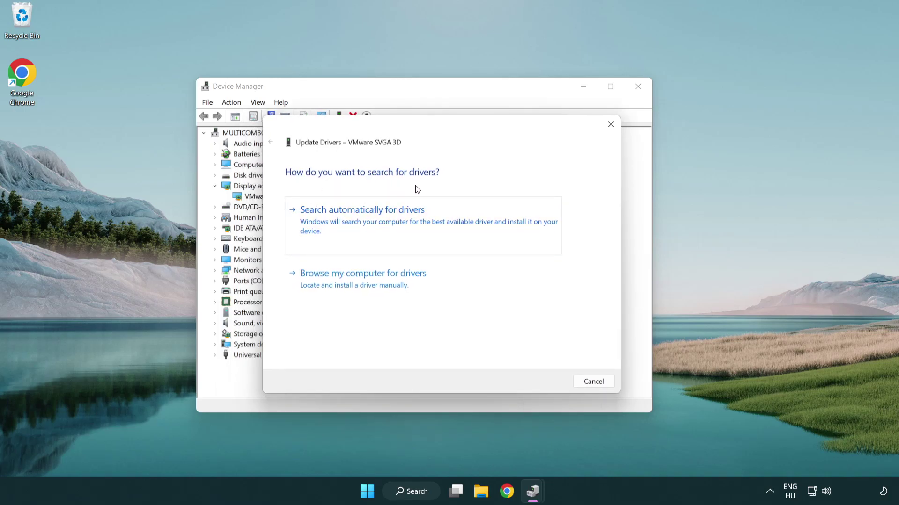
- Search automatically for a VMware SVGA 3D driver, confirm the best one is installed, and close the wizard
left_click(394, 218)
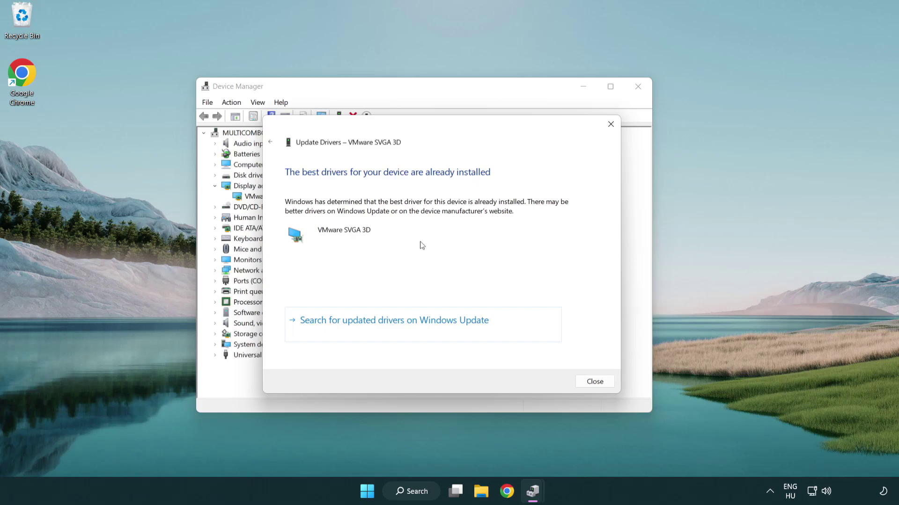
left_click(595, 382)
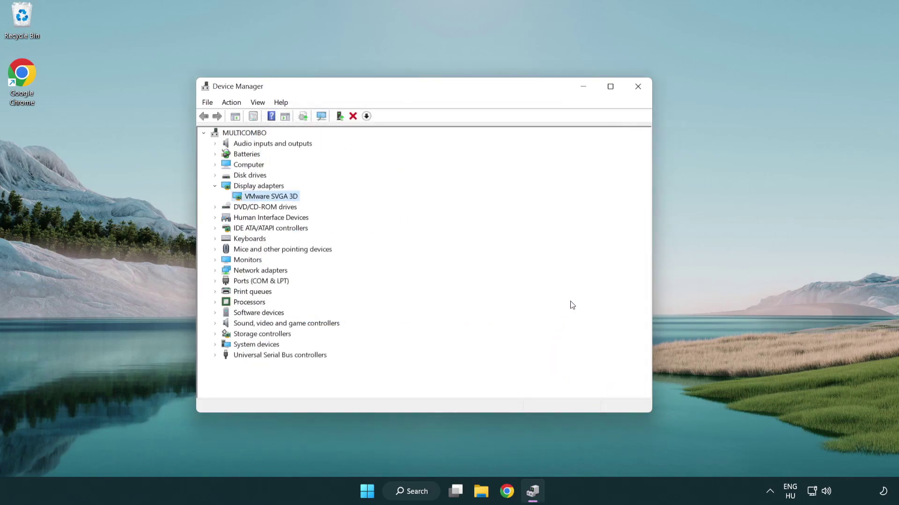
- Close Device Manager and open Windows Update settings by searching 'update'
left_click(639, 87)
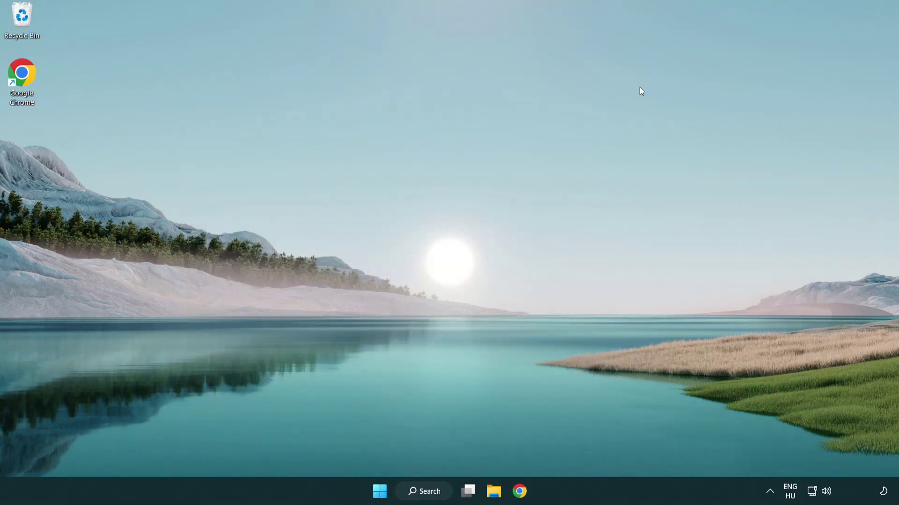
left_click(430, 490)
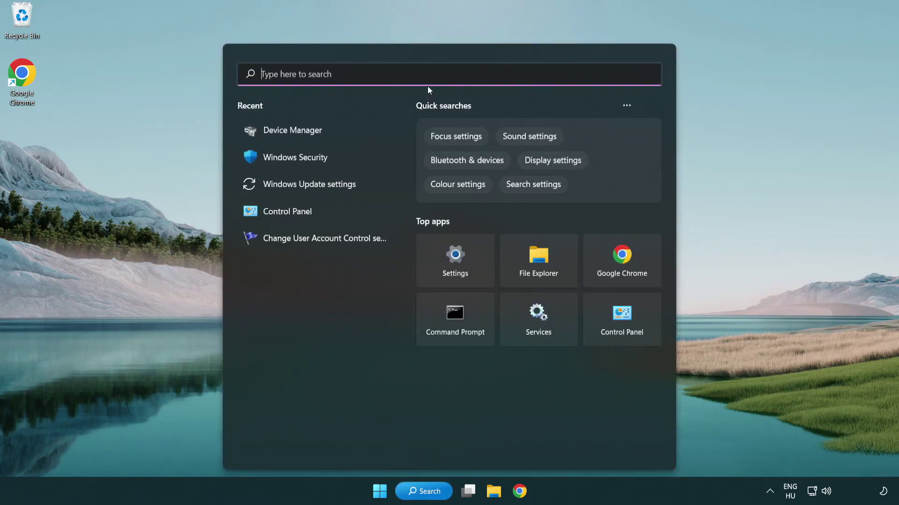
type("update")
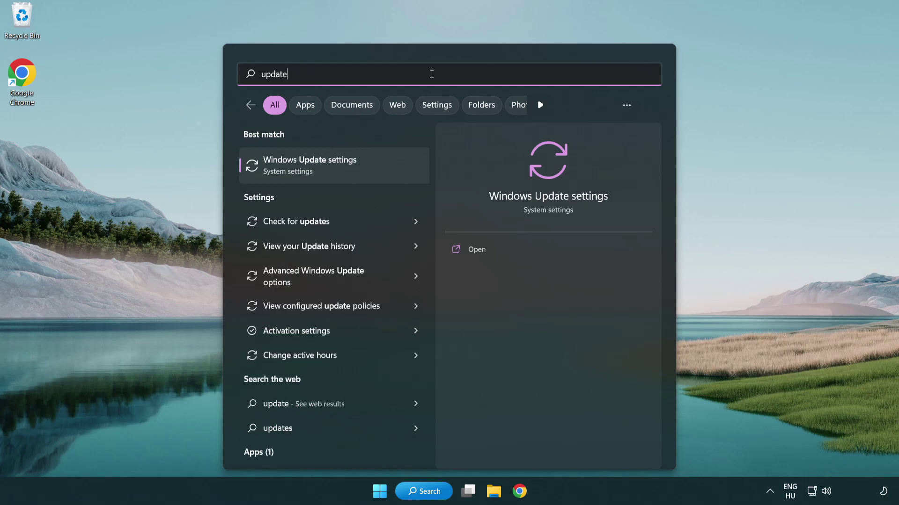
left_click(351, 172)
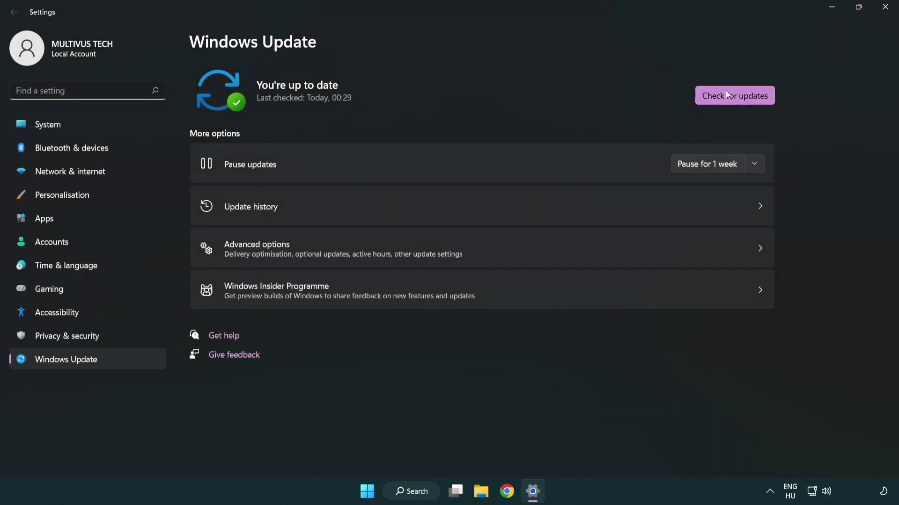
- Run a Windows Update check, confirm 'You're up to date', and close Settings
left_click(750, 102)
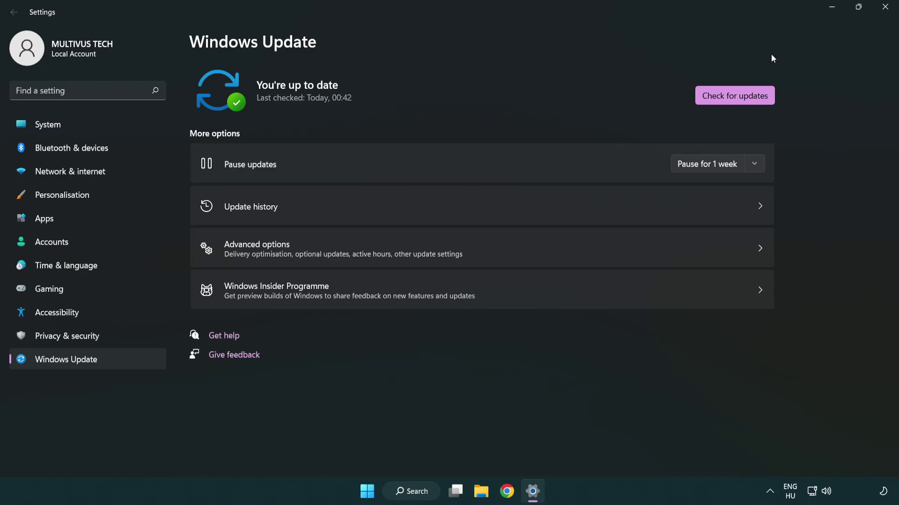
left_click(882, 14)
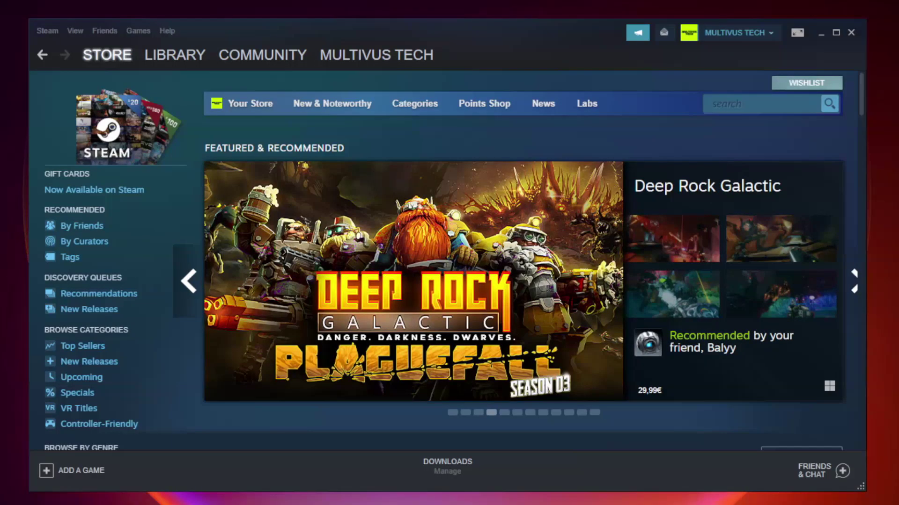
- Switch Steam to the Library and bring up the context menu for YOUR NOT WORKING GAME
mouse_move(149, 56)
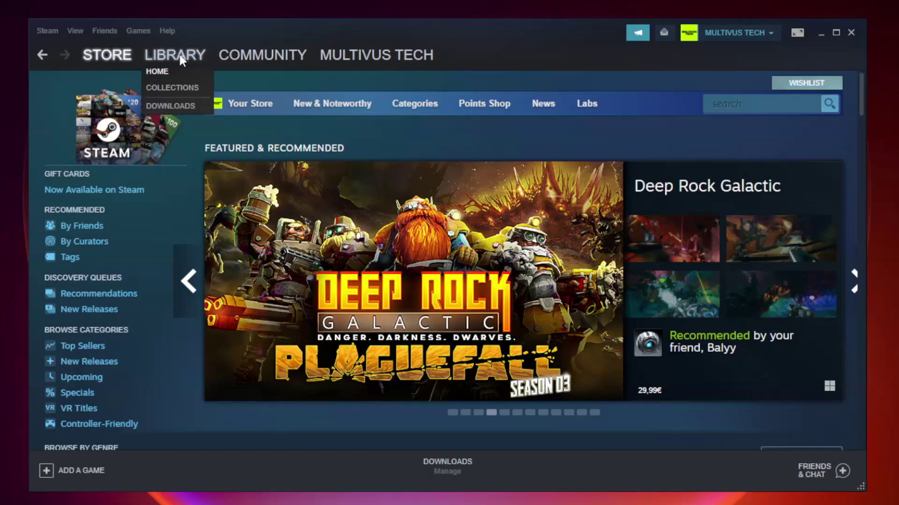
left_click(182, 60)
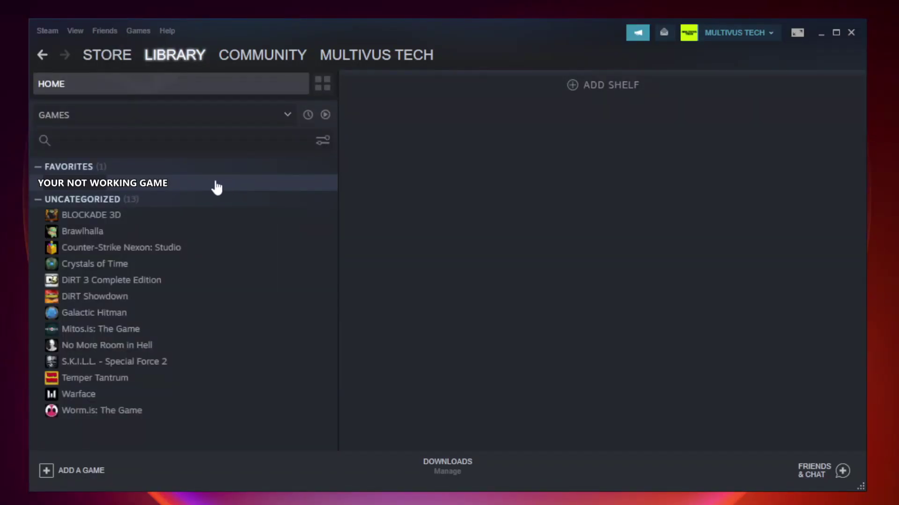
left_click(193, 184)
right_click(193, 186)
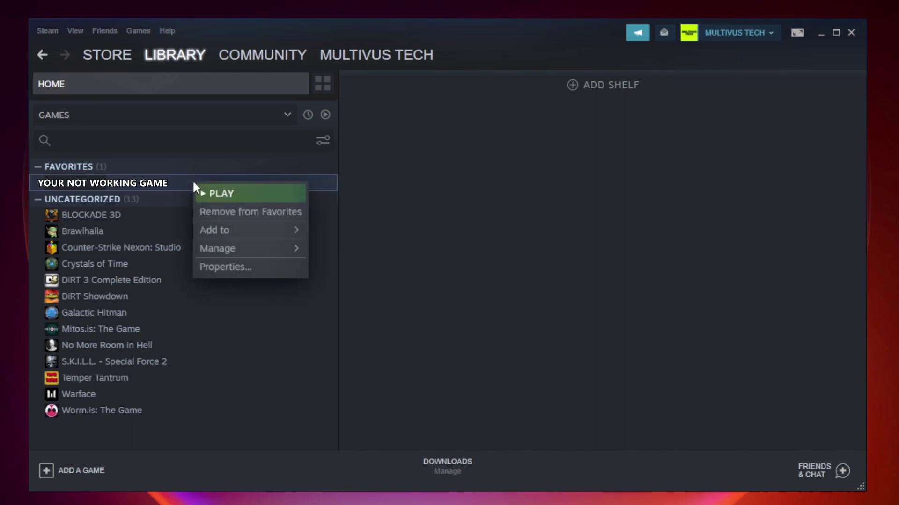
- Verify Unturned's game files from Properties > Local Files, validating all 9192 files
left_click(247, 265)
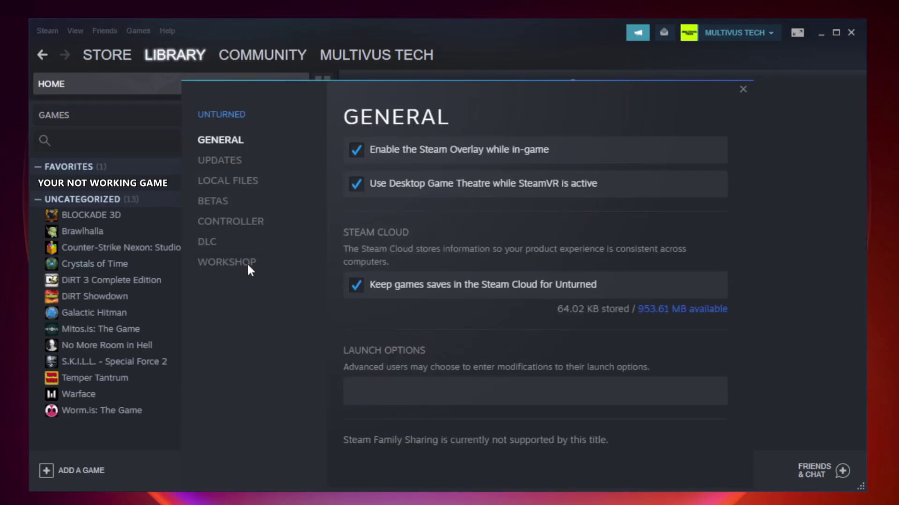
left_click(239, 185)
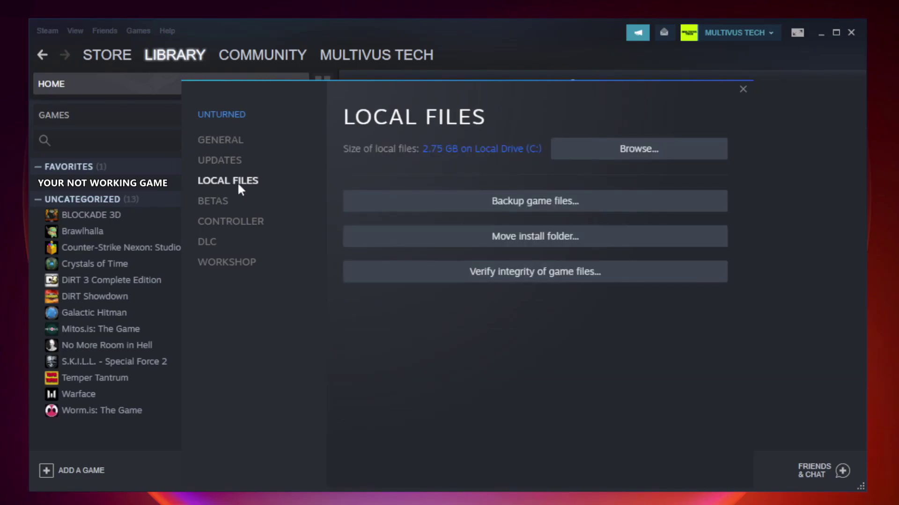
left_click(543, 278)
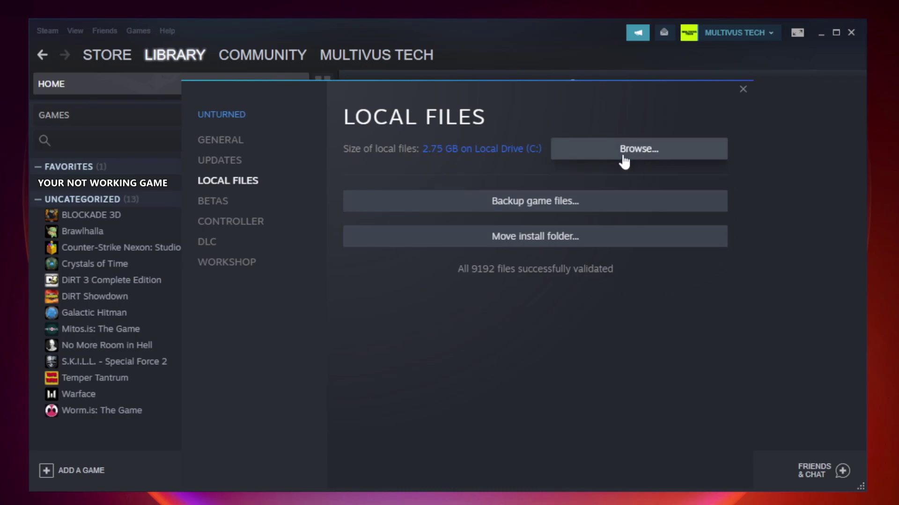
- Open the game's install folder and the Properties of the YOUR NOT WORKING GAME shortcut
left_click(643, 161)
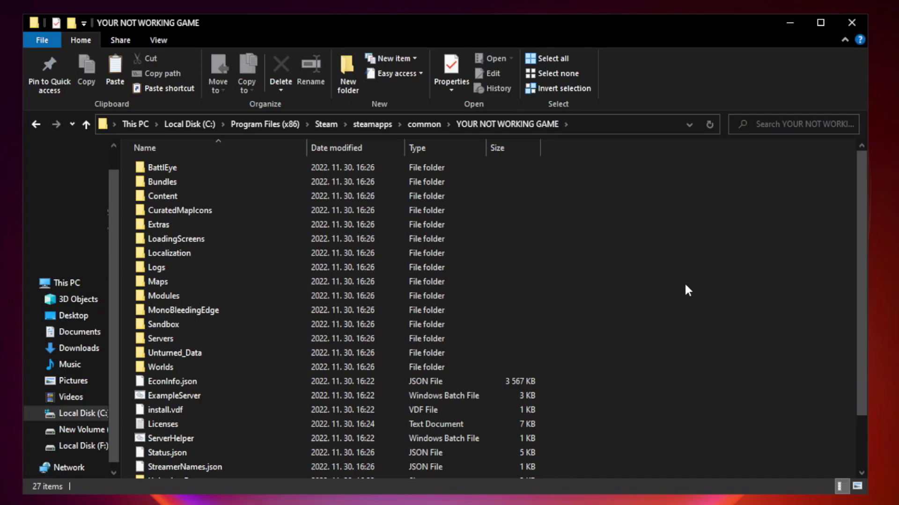
left_click_drag(862, 245, 863, 322)
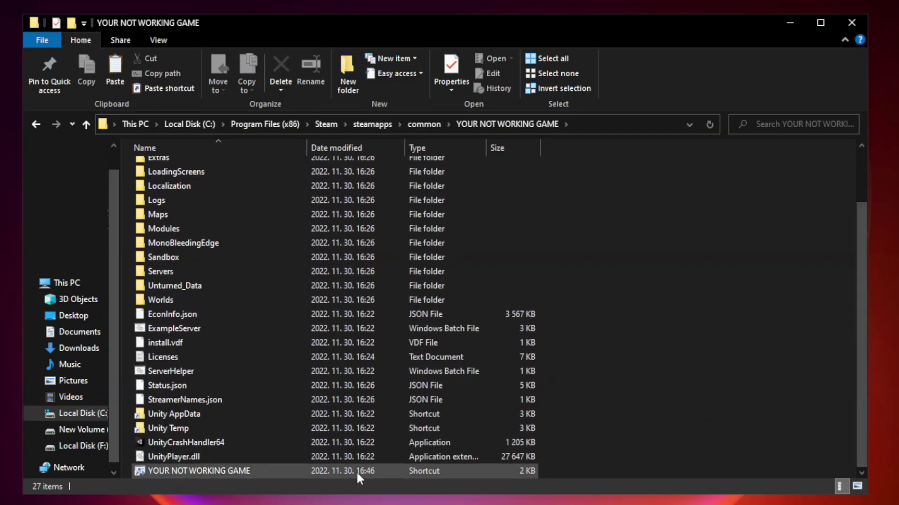
left_click(311, 473)
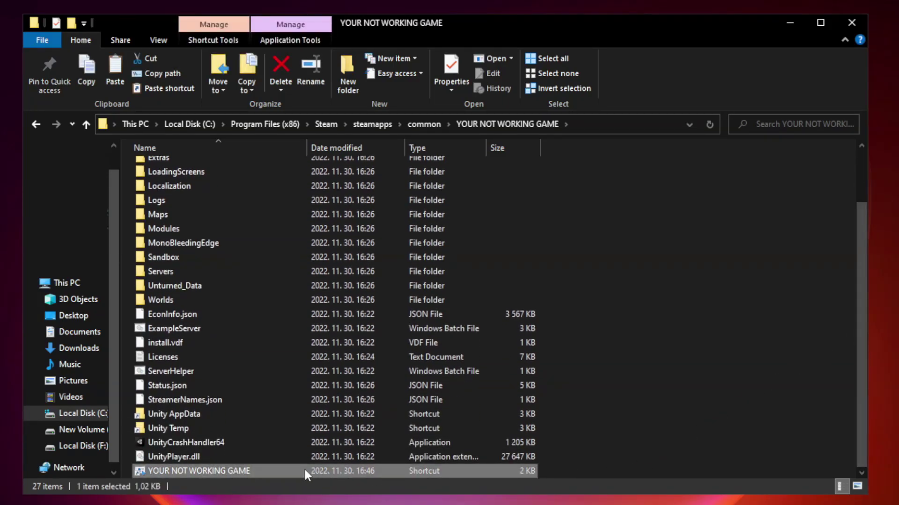
right_click(305, 472)
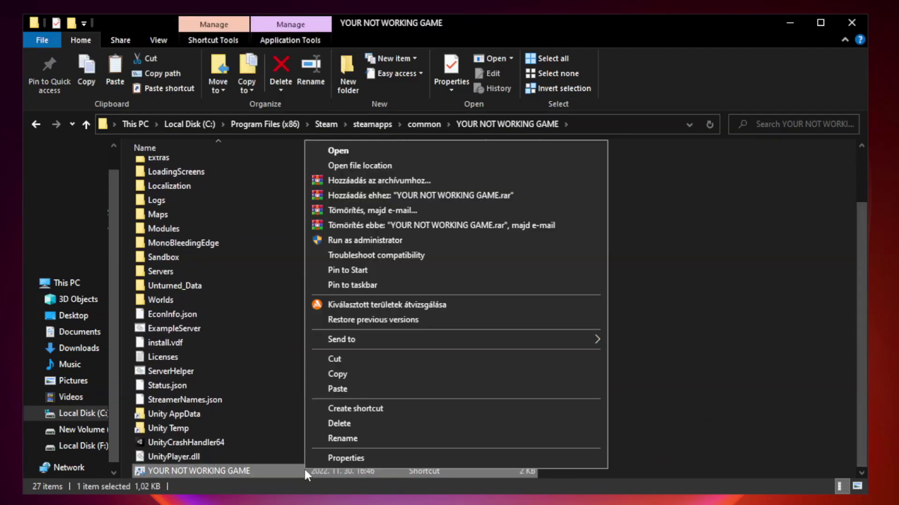
left_click(452, 458)
- Set the shortcut to Windows 8 compatibility mode, run as administrator, fullscreen optimizations disabled, and apply
left_click_drag(447, 247, 446, 101)
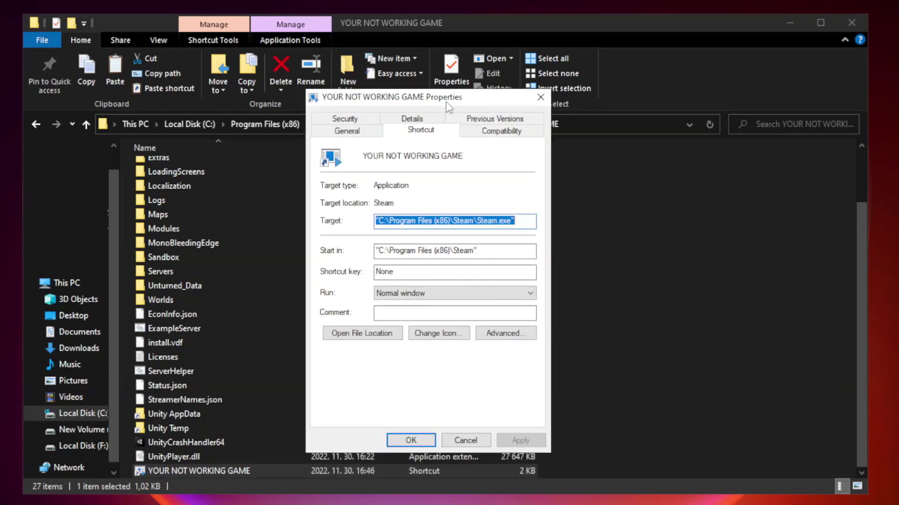
left_click(498, 133)
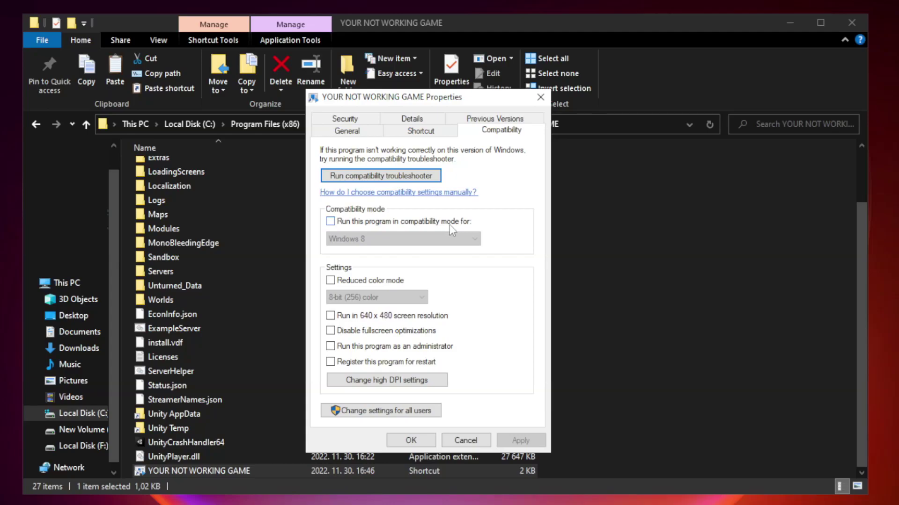
left_click(357, 223)
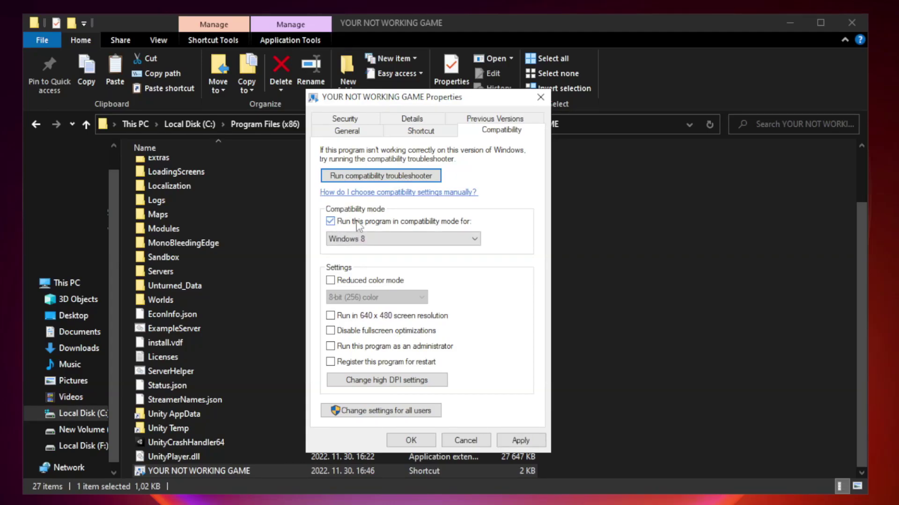
left_click(383, 237)
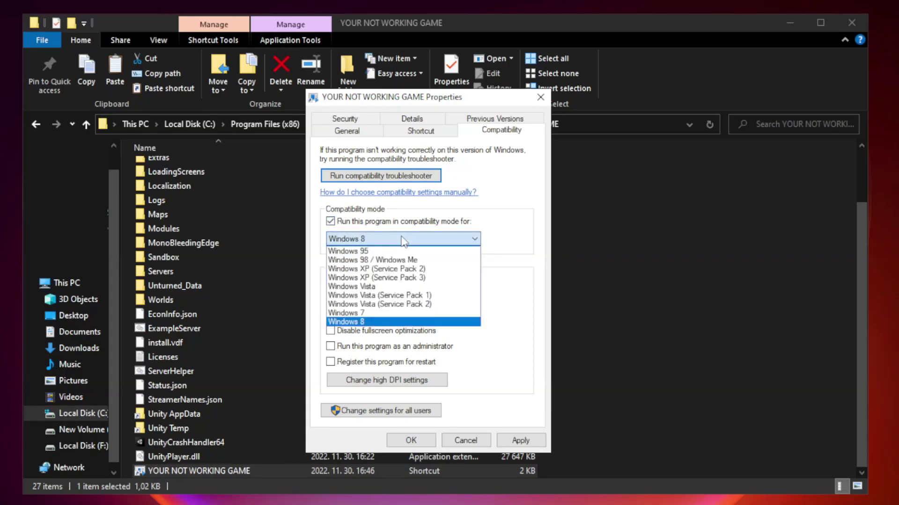
left_click(380, 322)
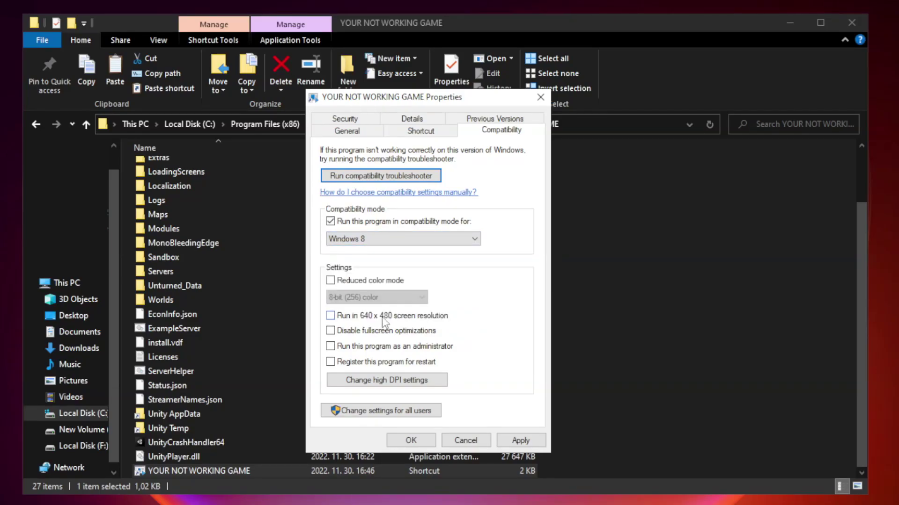
left_click(352, 336)
left_click(519, 441)
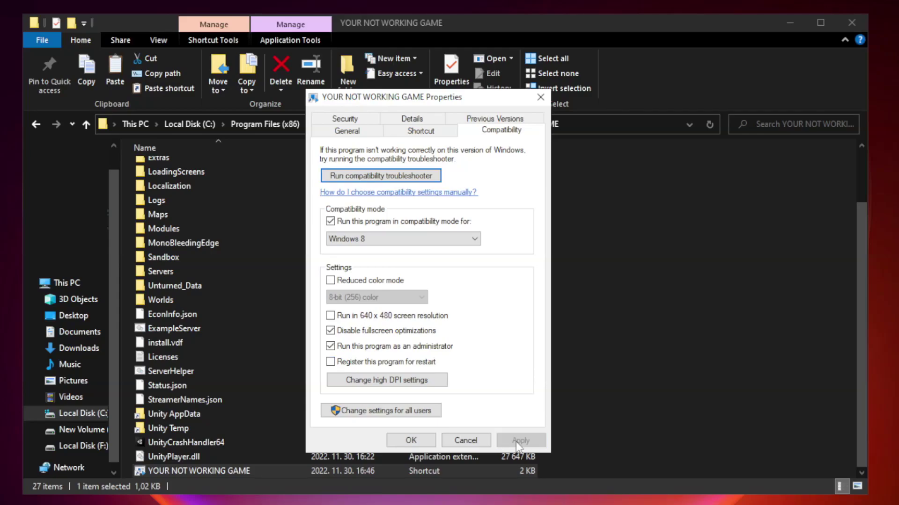
left_click(410, 442)
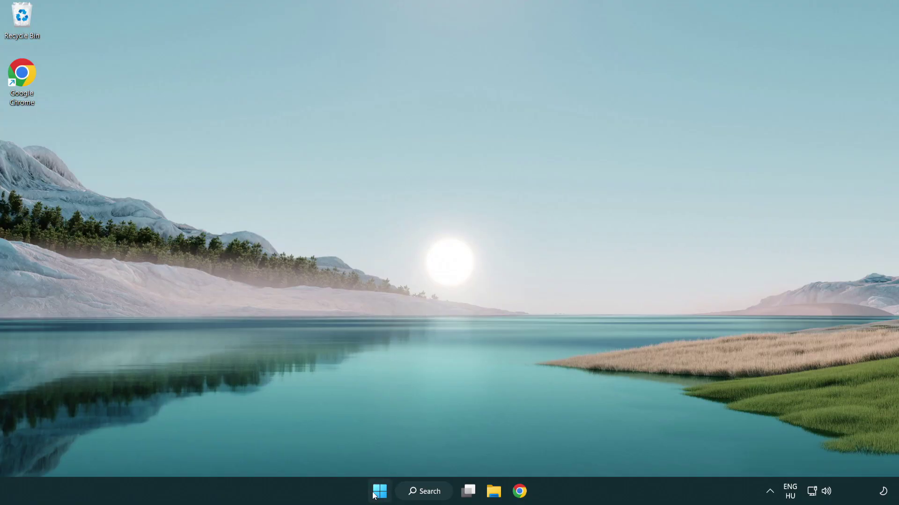
- Bring up the Win+X power-user menu from the Start button to reach Task Manager
right_click(380, 496)
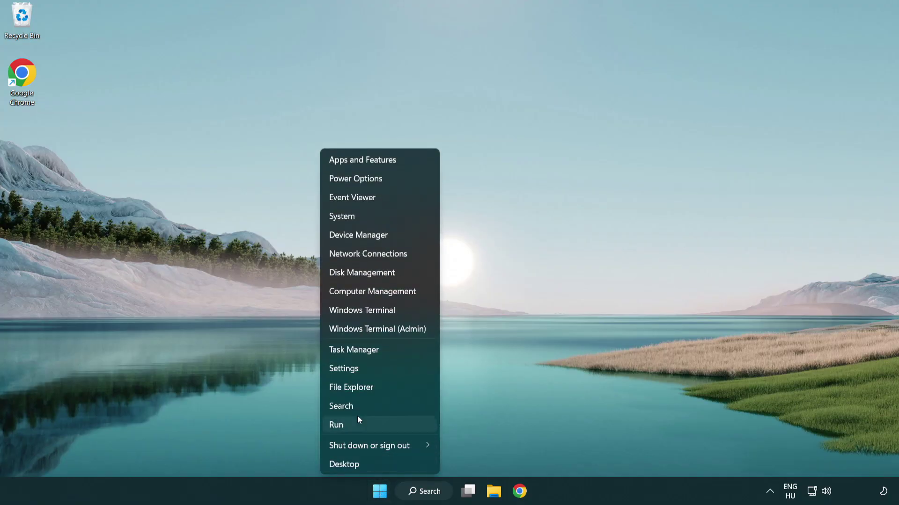
- Disable Terminal, Phone Link, Cortana and Windows Security notification in Task Manager's Startup apps
left_click(397, 351)
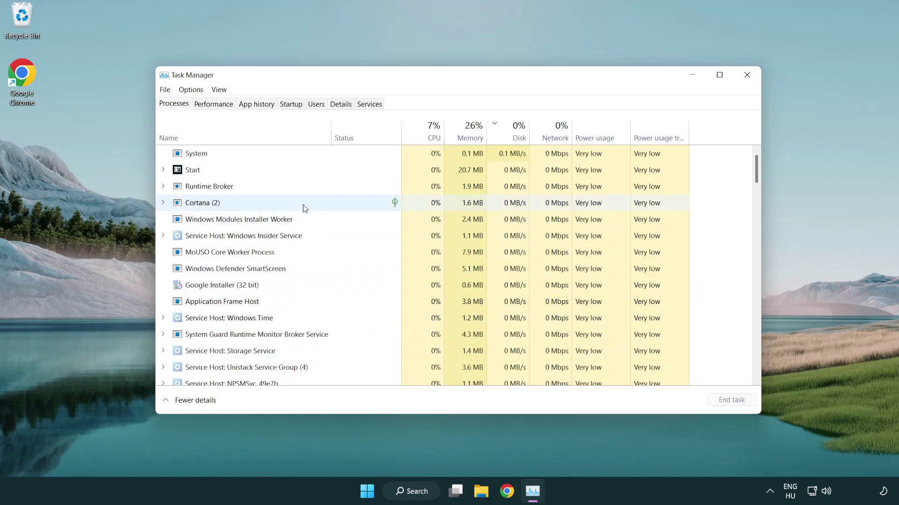
left_click(295, 108)
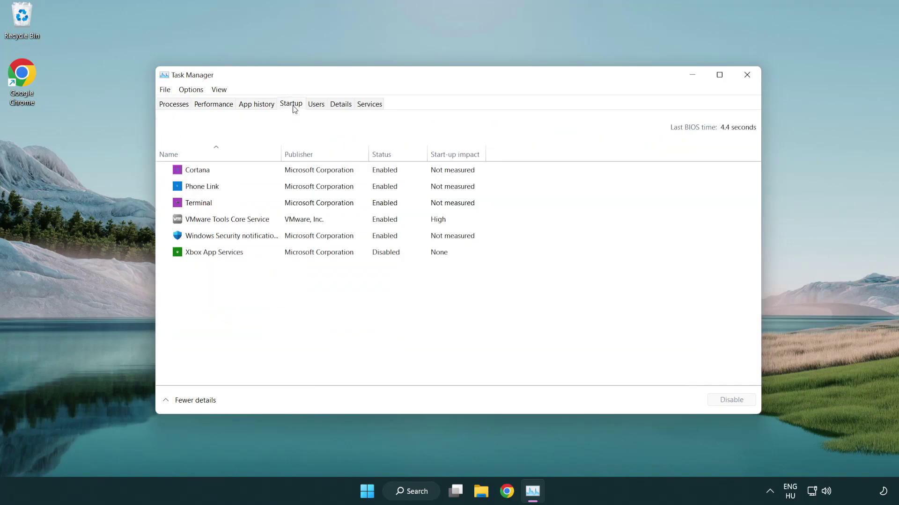
left_click(295, 206)
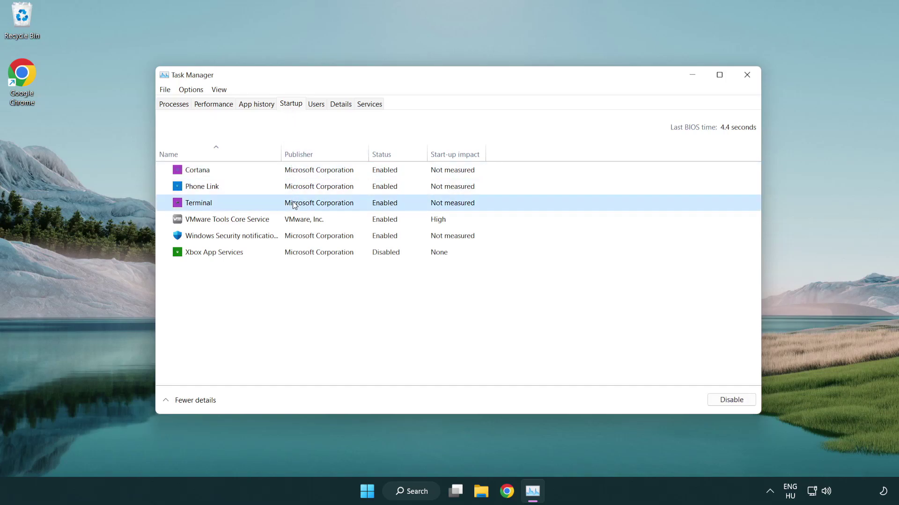
left_click(728, 400)
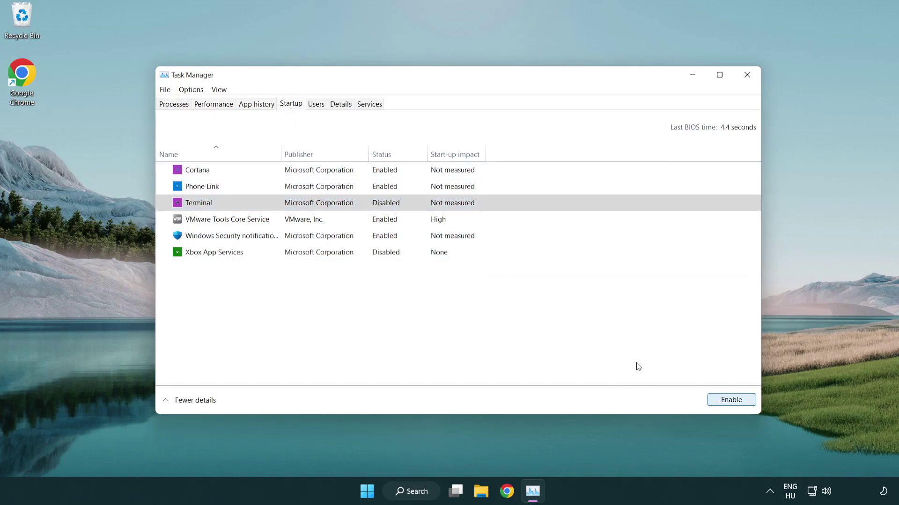
left_click(374, 190)
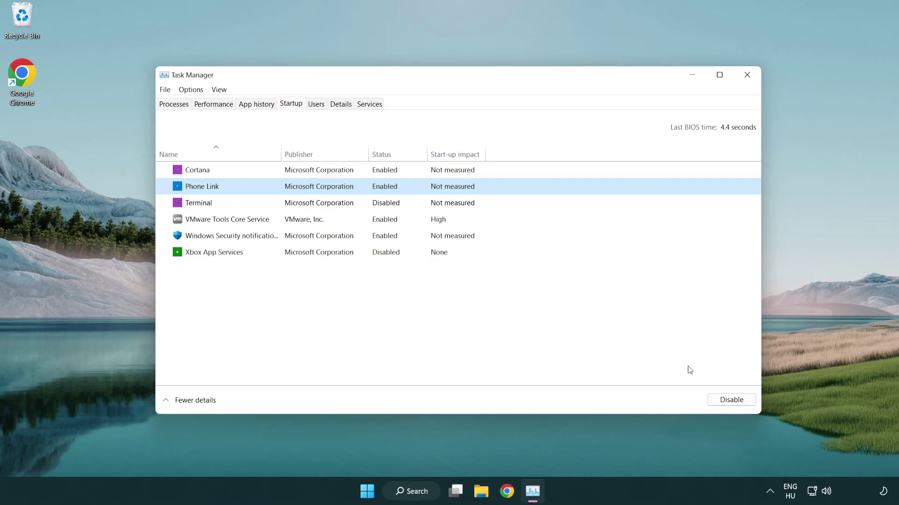
left_click(730, 401)
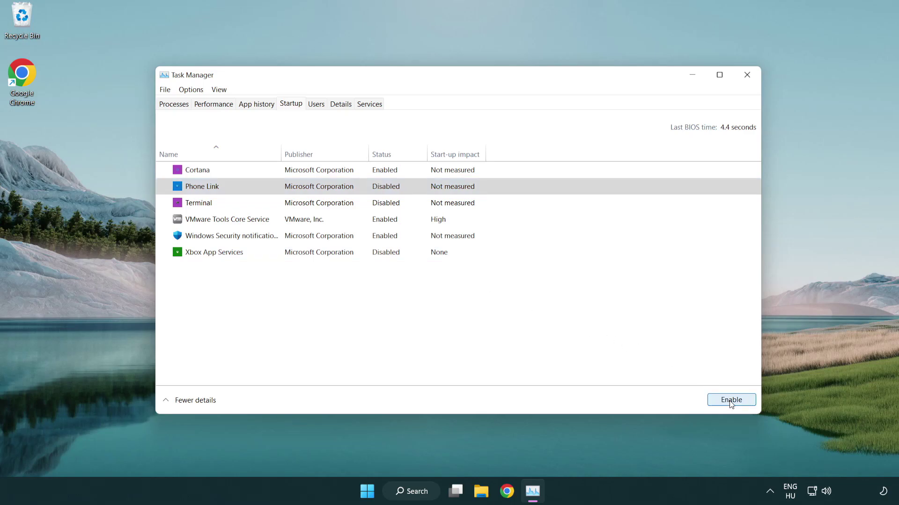
left_click(321, 175)
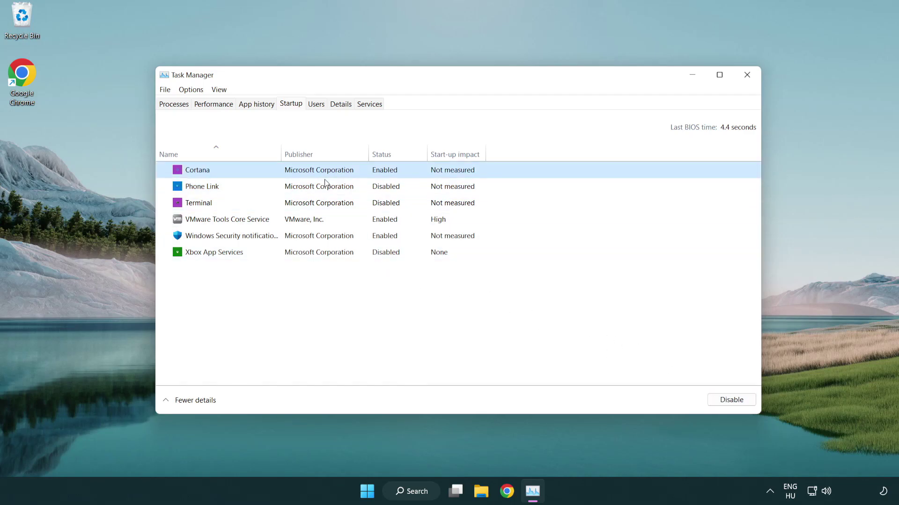
left_click(712, 398)
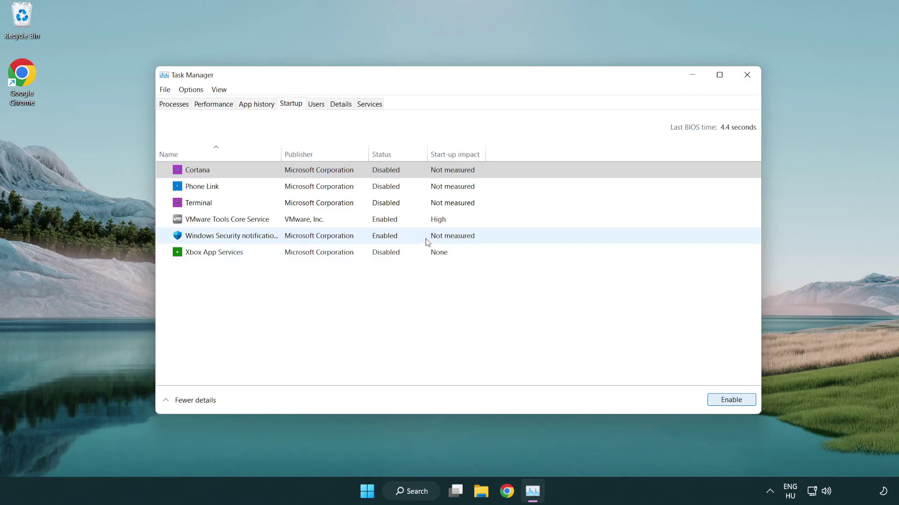
left_click(427, 240)
left_click(710, 398)
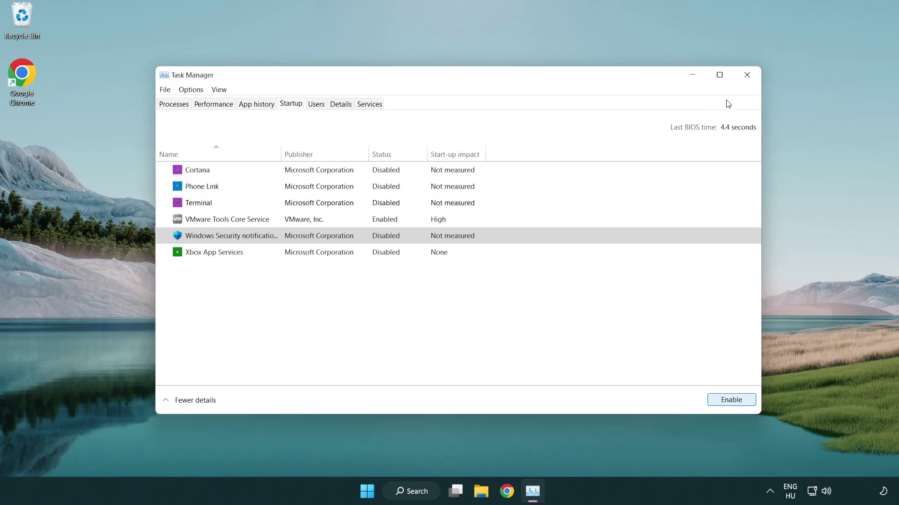
- Close Task Manager and run Command Prompt as administrator from a 'cmd' search
left_click(749, 79)
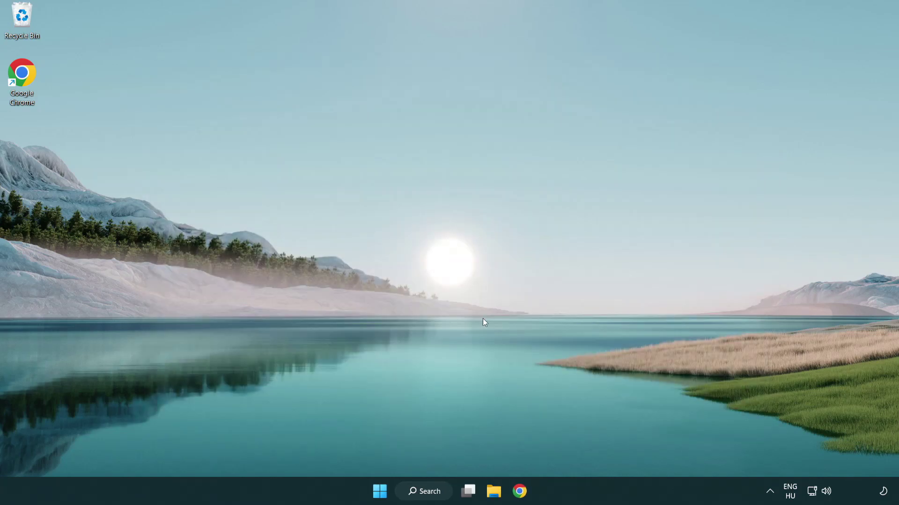
left_click(419, 491)
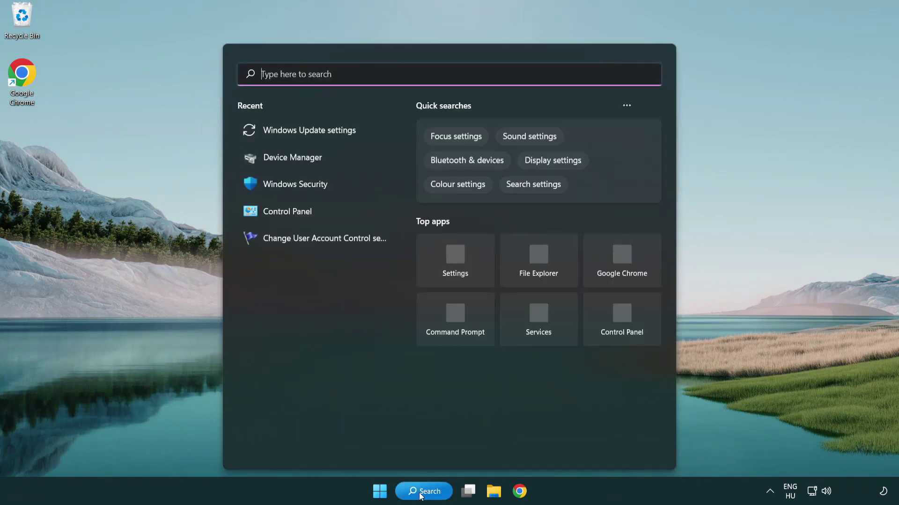
type("c")
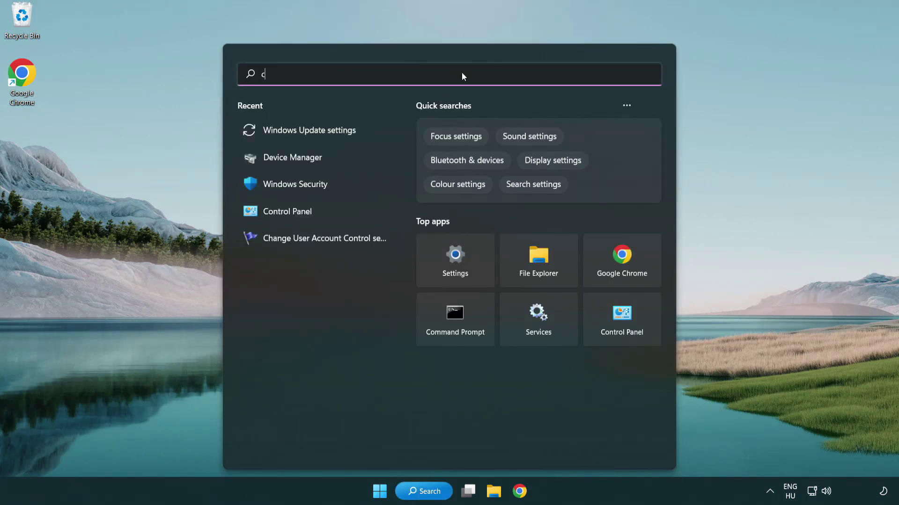
type("md")
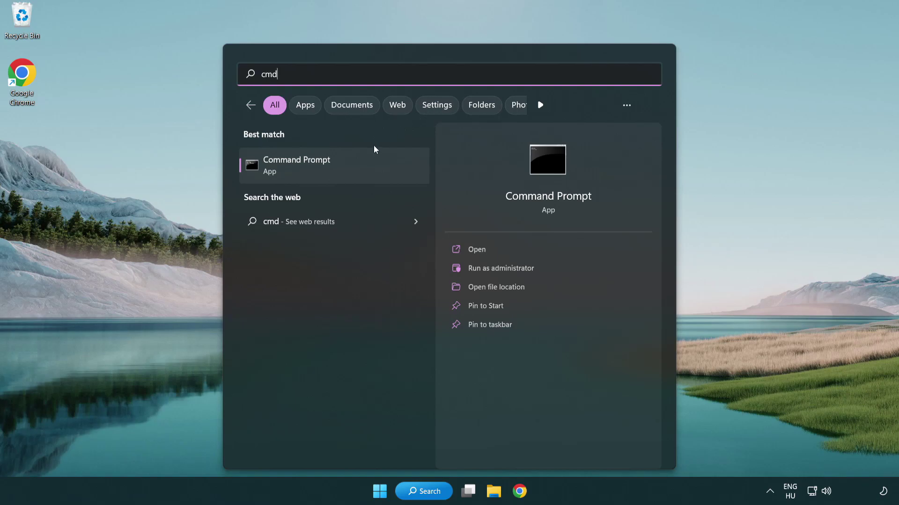
right_click(345, 171)
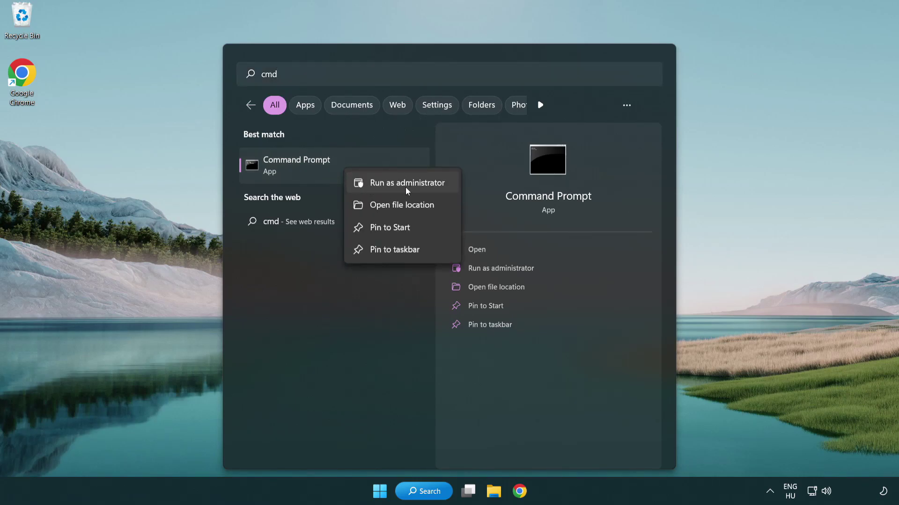
left_click(406, 187)
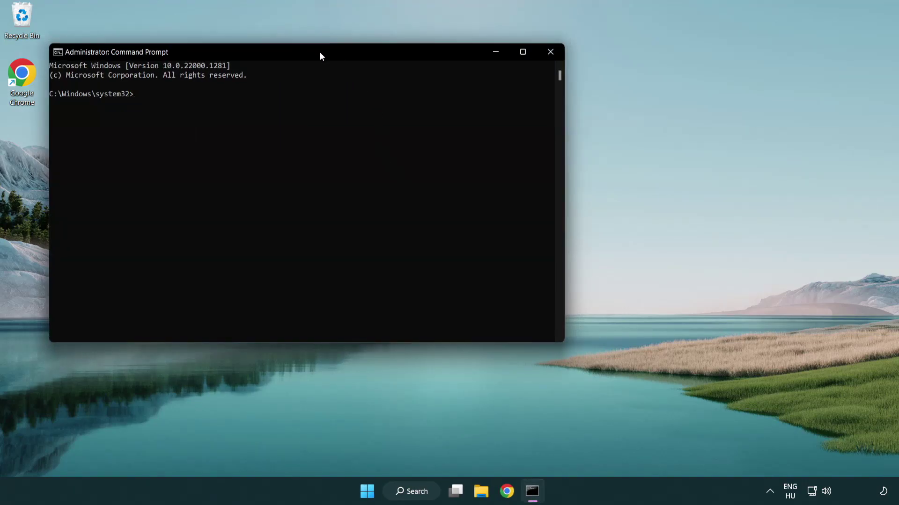
- Center the Command Prompt window and run sfc /scannow through 100% verification
left_click_drag(320, 53, 452, 92)
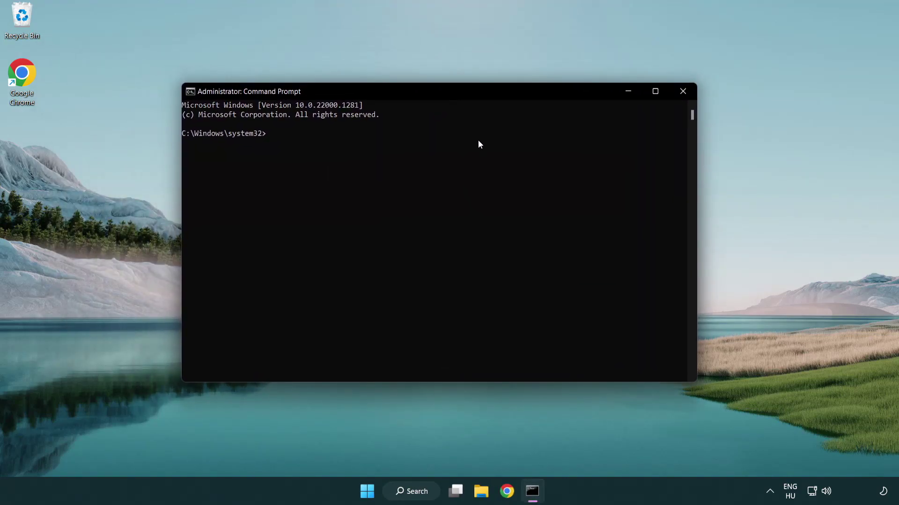
type("sfc /")
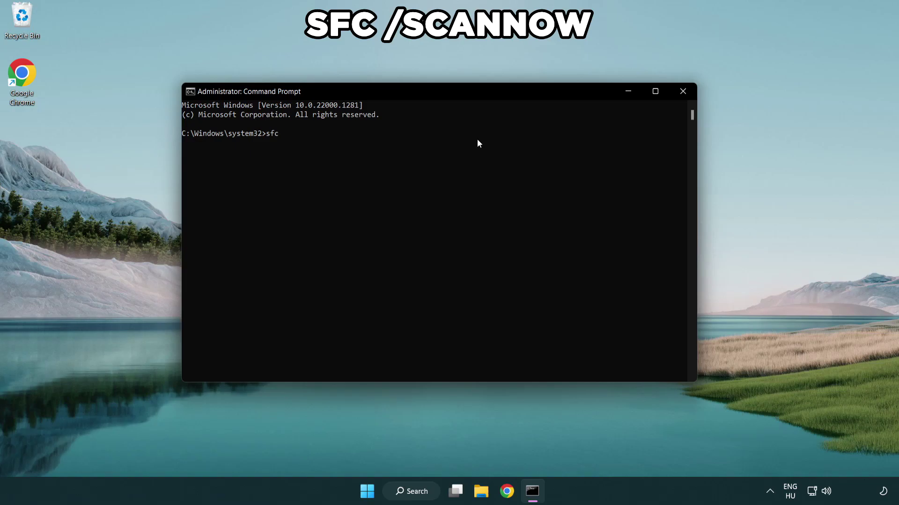
type("scannow")
key("Return")
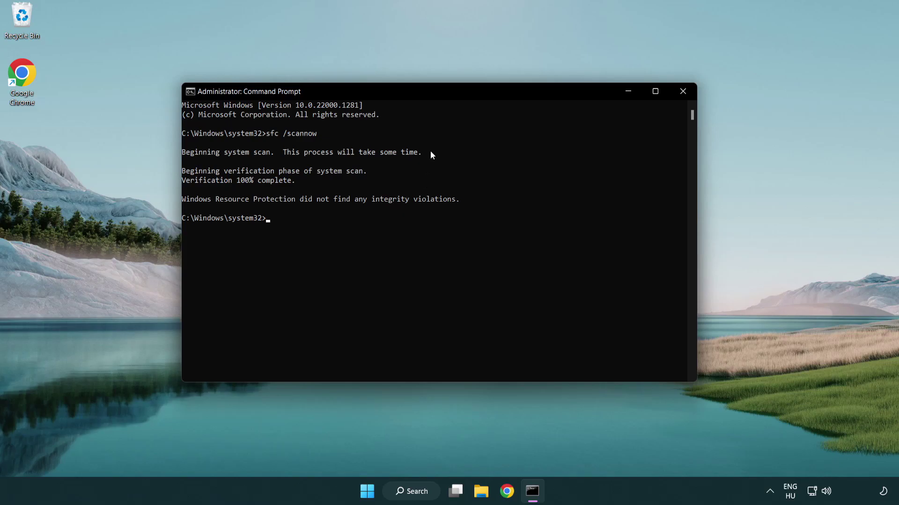
- Close the Command Prompt window and bring up the Start menu's power options
left_click(683, 91)
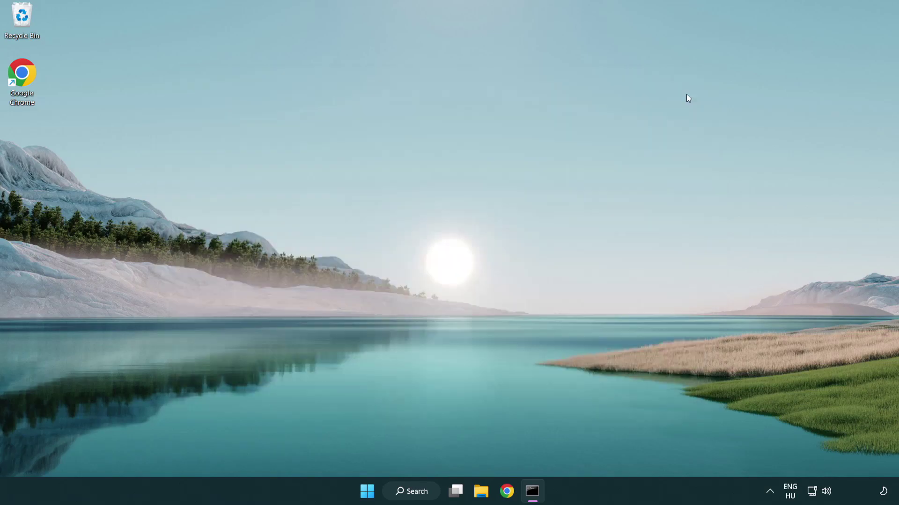
left_click(383, 489)
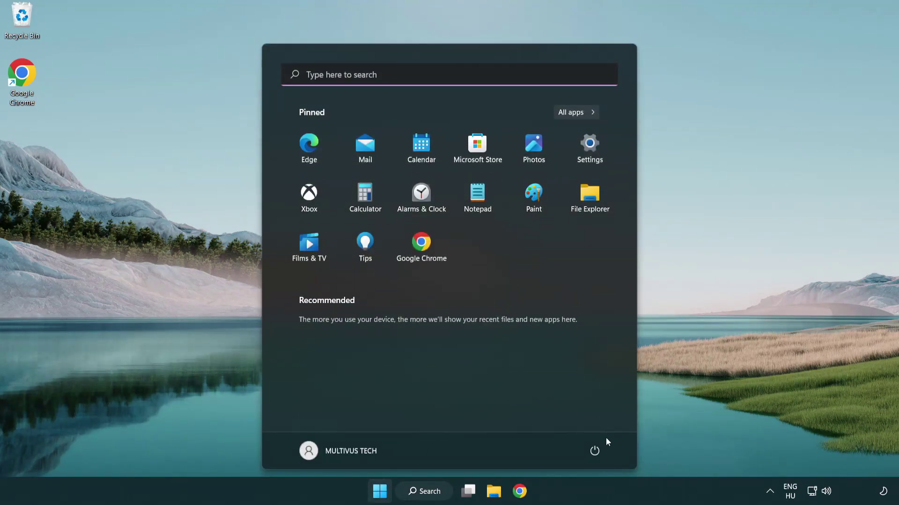
left_click(594, 451)
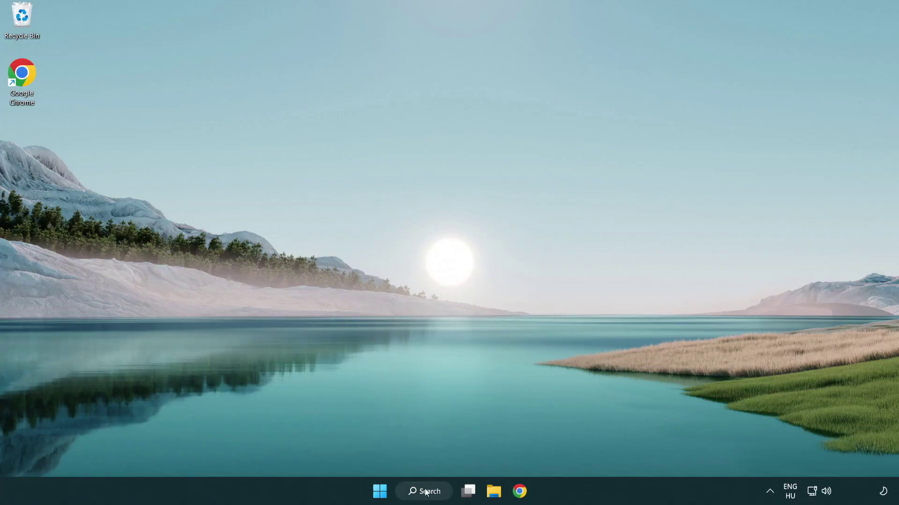
- Search for 'security' and open the Windows Security best match
left_click(427, 498)
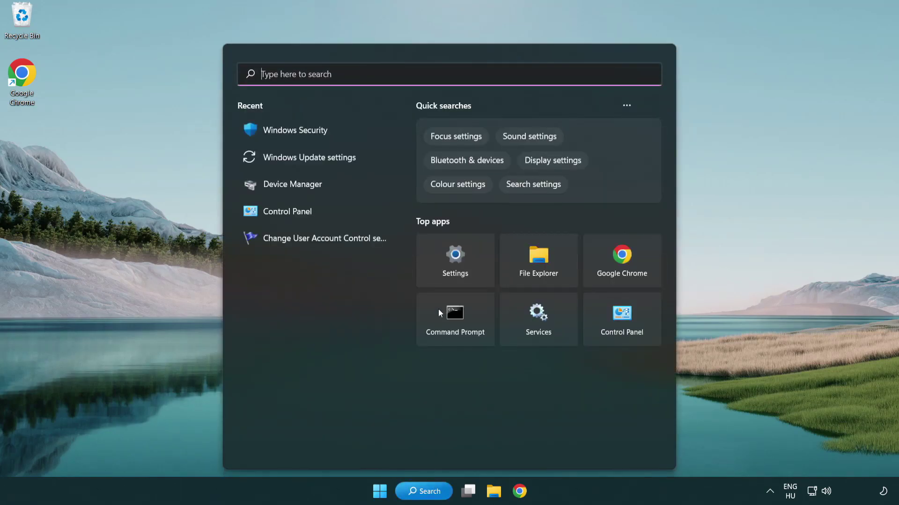
type("se")
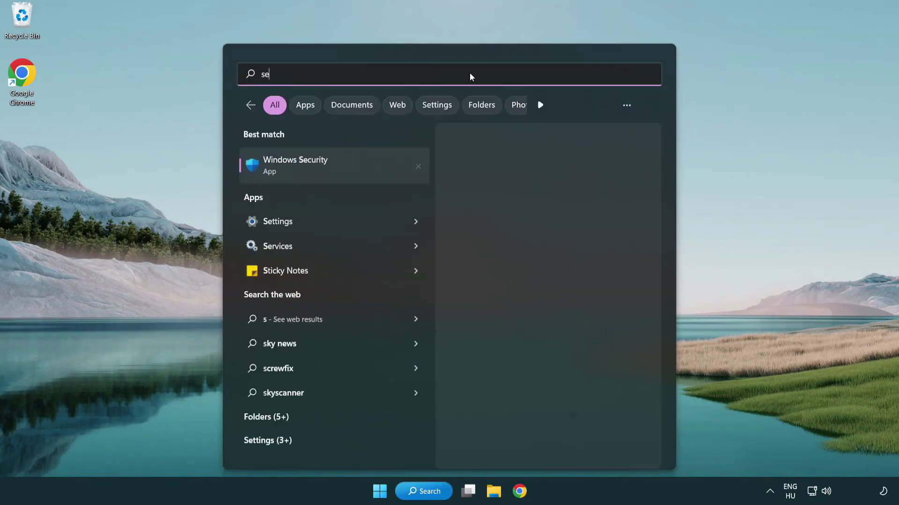
type("curi")
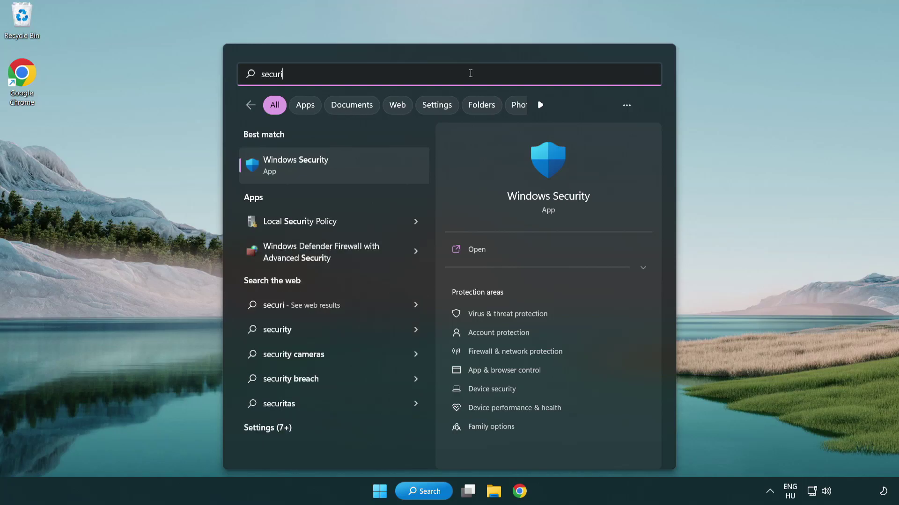
type("ty")
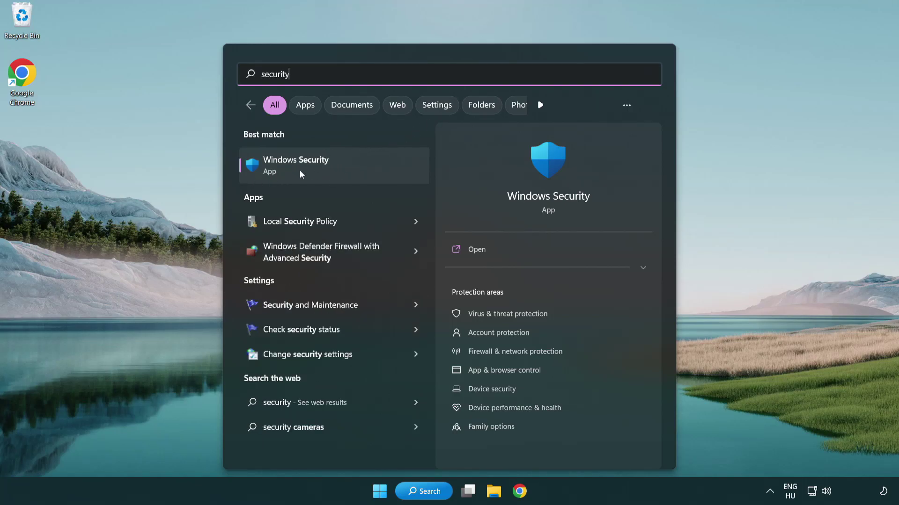
left_click(368, 174)
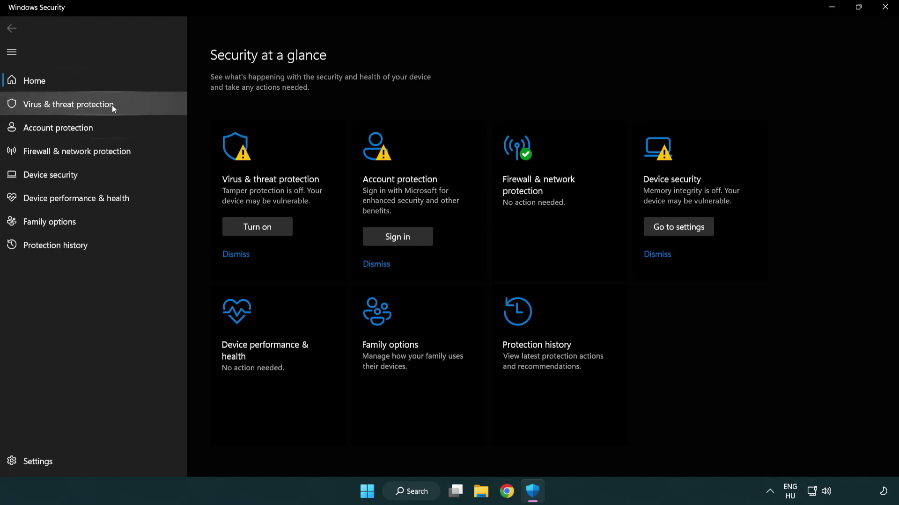
- Go to Virus & threat protection settings and open Add or remove exclusions
left_click(136, 104)
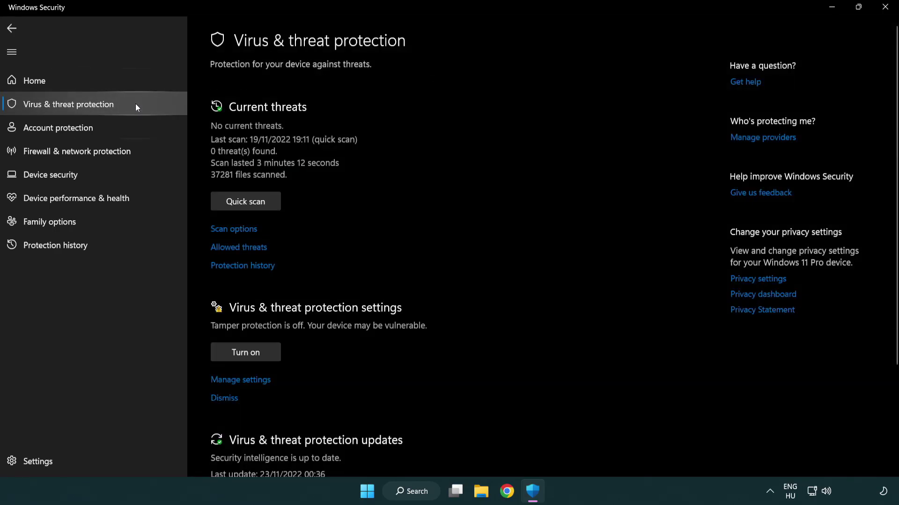
scroll(257, 201, "down", 1)
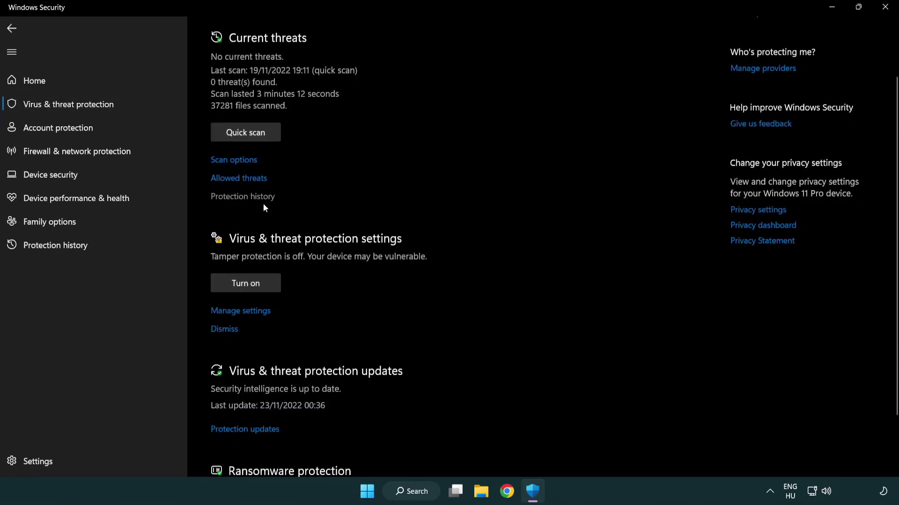
left_click(239, 311)
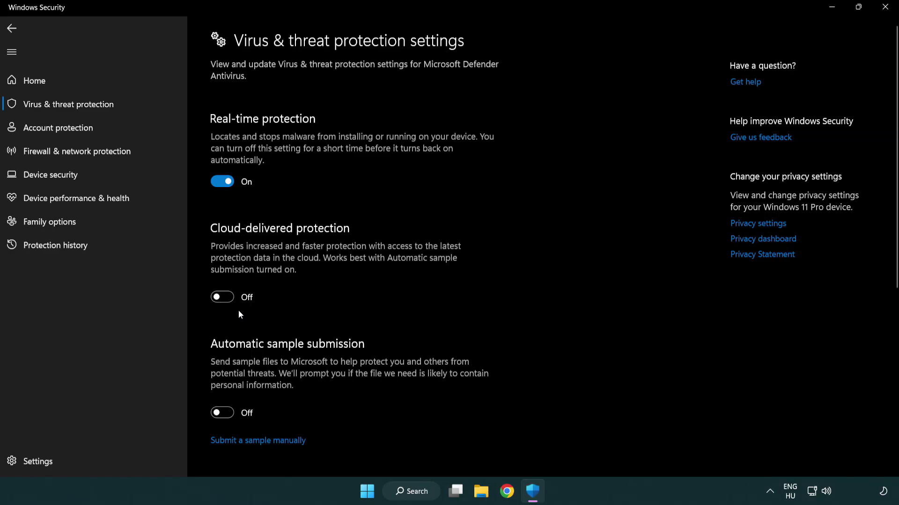
scroll(239, 313, "down", 7)
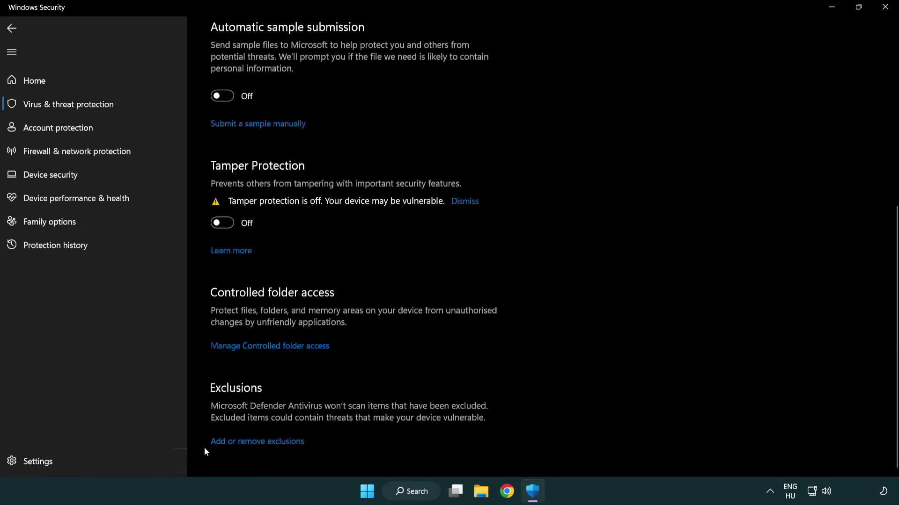
left_click(283, 443)
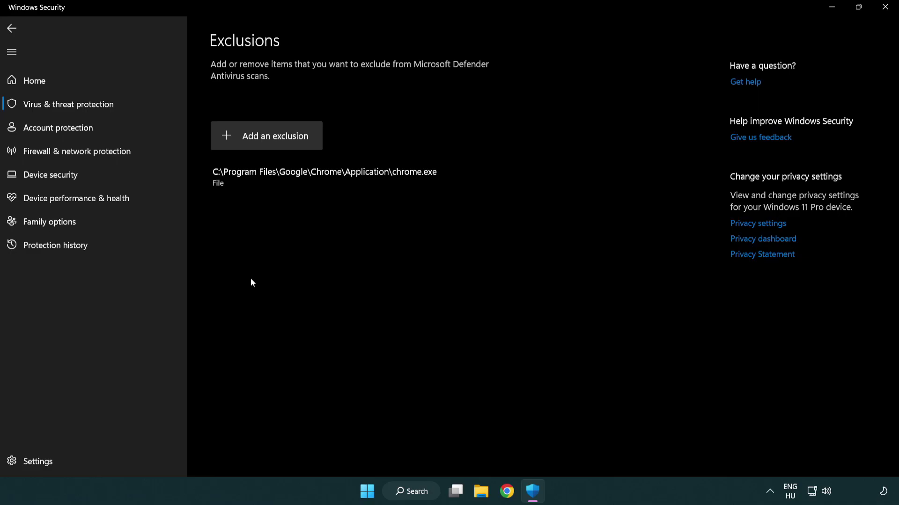
- Choose Add an exclusion > File to bring up the file picker
left_click(270, 140)
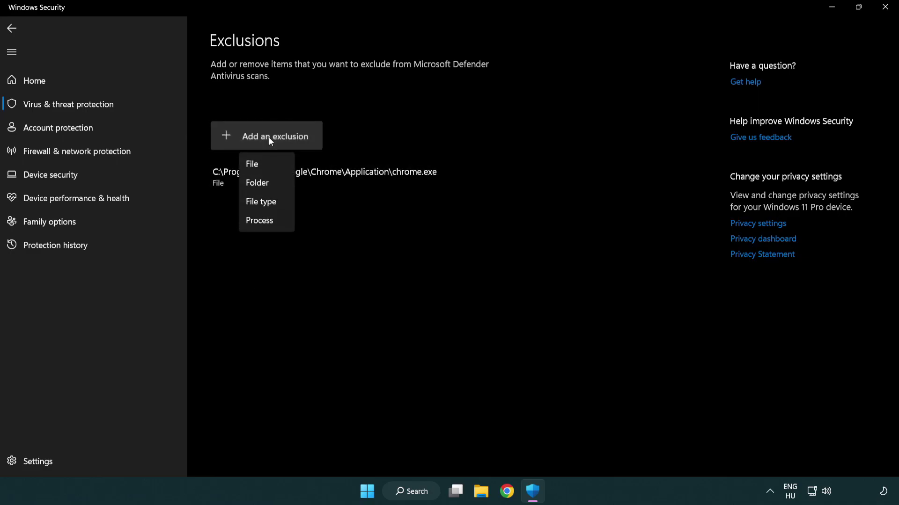
left_click(271, 166)
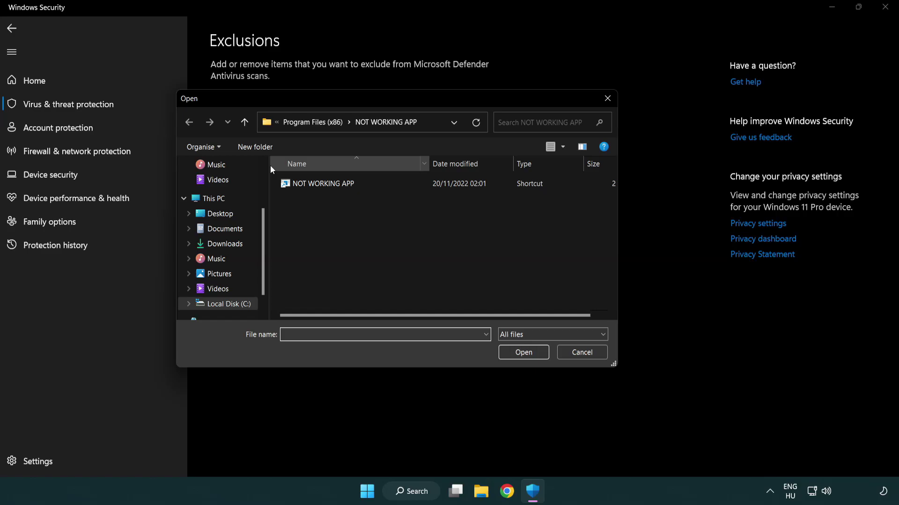
- Select the NOT WORKING APP shortcut in C:\Program Files (x86)\NOT WORKING APP as the exclusion
left_click(305, 123)
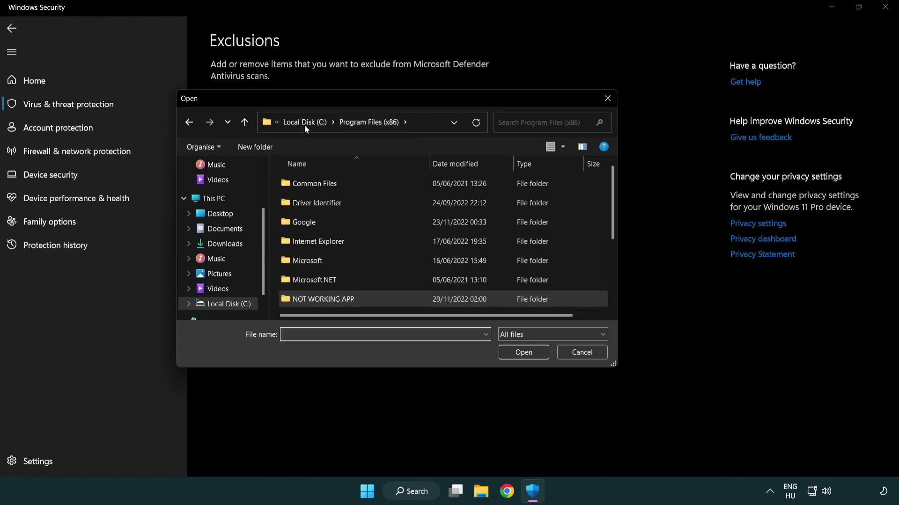
left_click(308, 124)
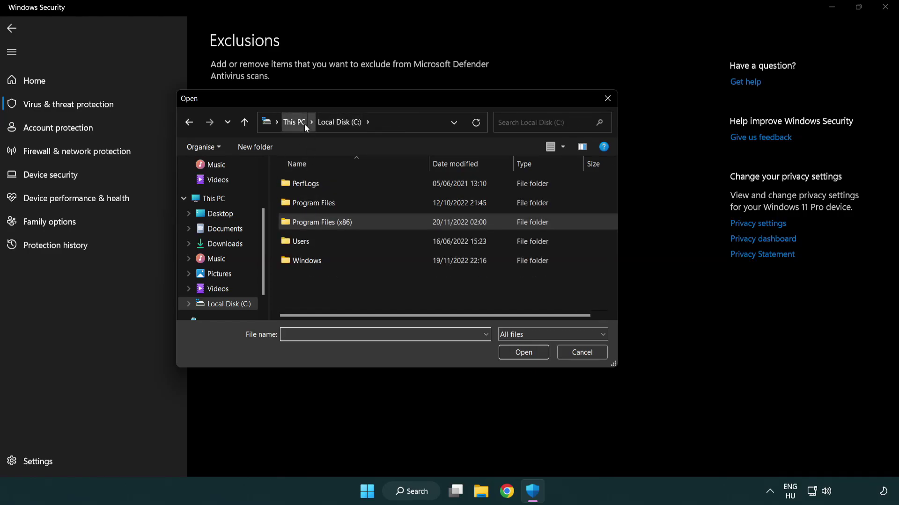
left_click(305, 124)
double_click(325, 309)
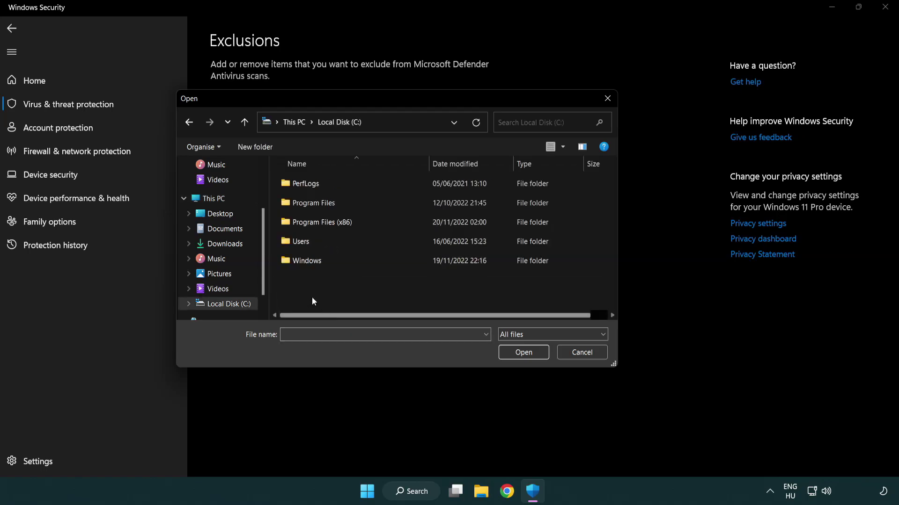
double_click(328, 220)
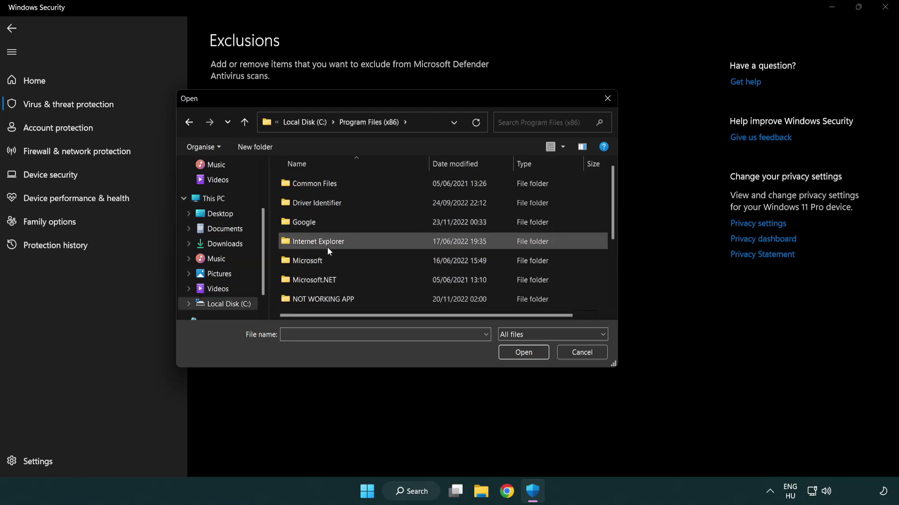
double_click(336, 301)
left_click(317, 183)
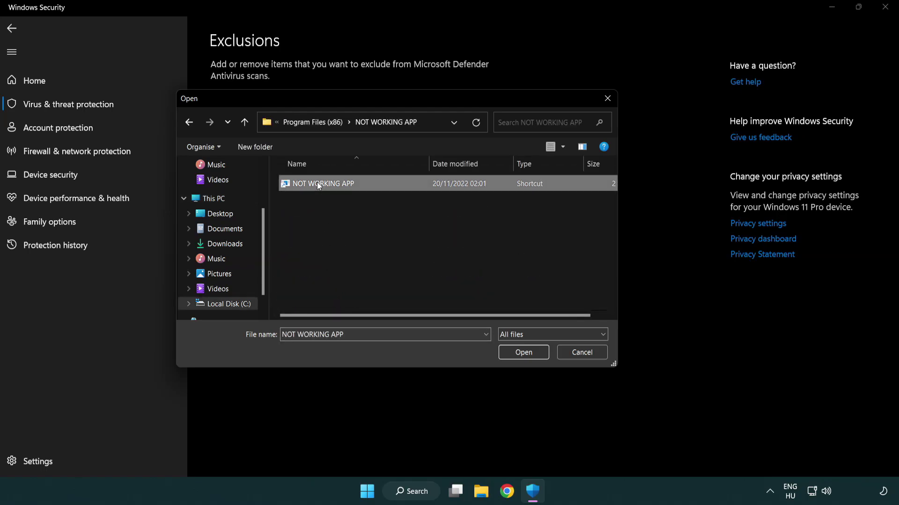
left_click(523, 358)
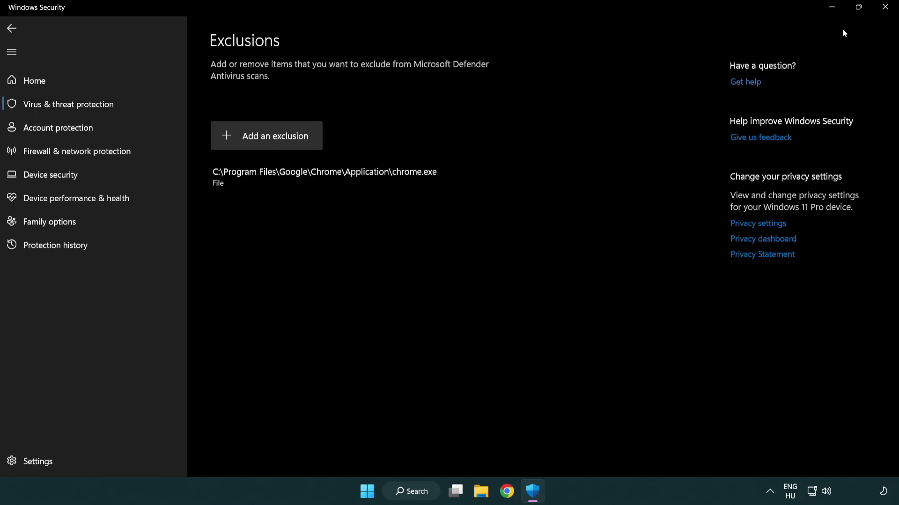
- Close Windows Security and show the Start menu's power options for restarting
left_click(885, 7)
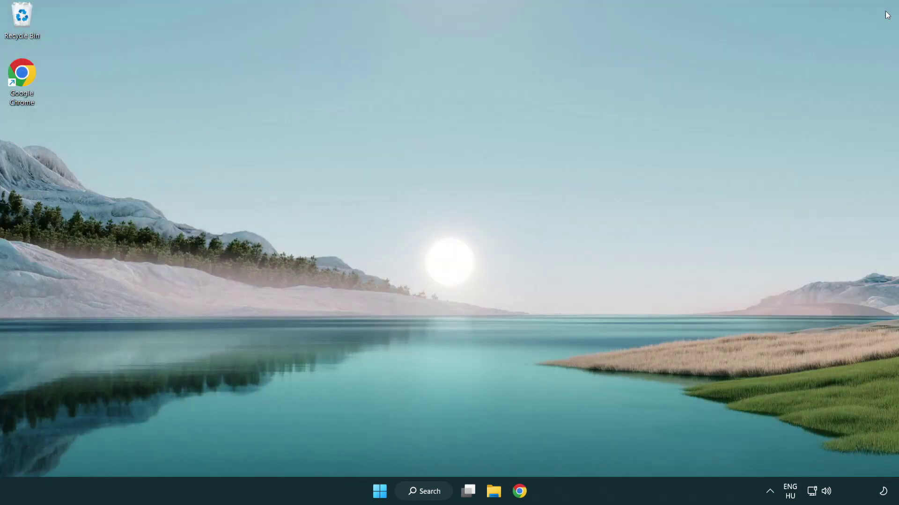
left_click(370, 493)
left_click(596, 451)
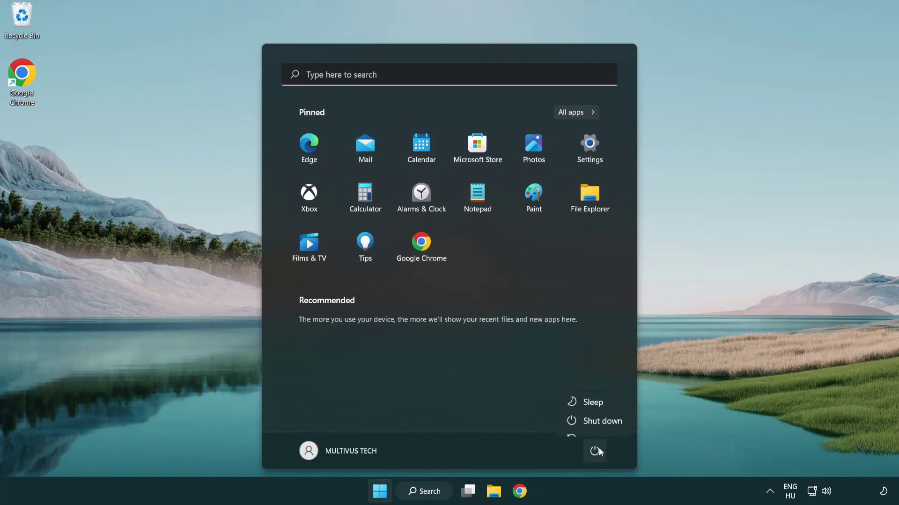